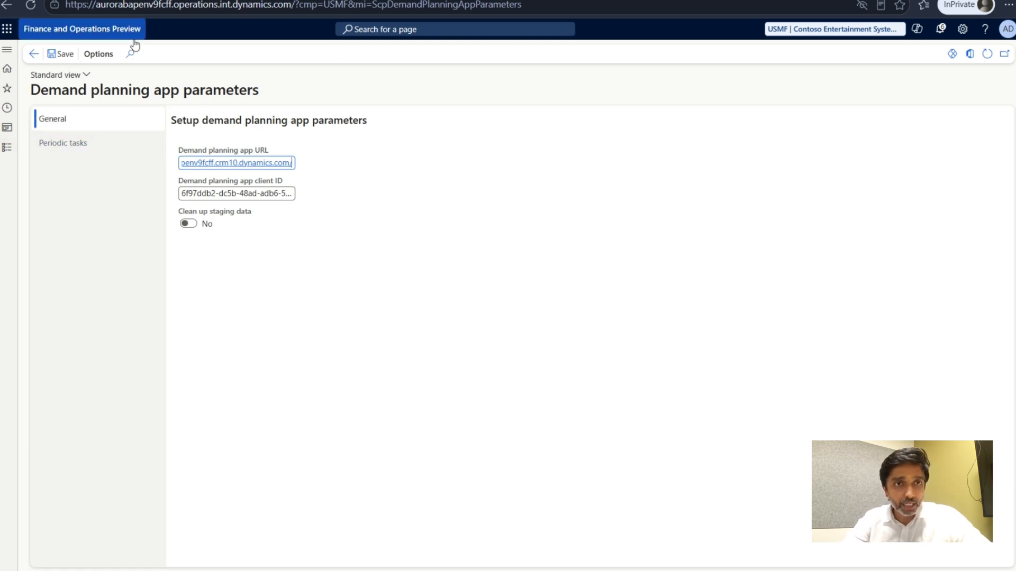
Switch to the Demand Planning app and start a new import data profile with the Microsoft finance and operations apps provider.
click(211, 3)
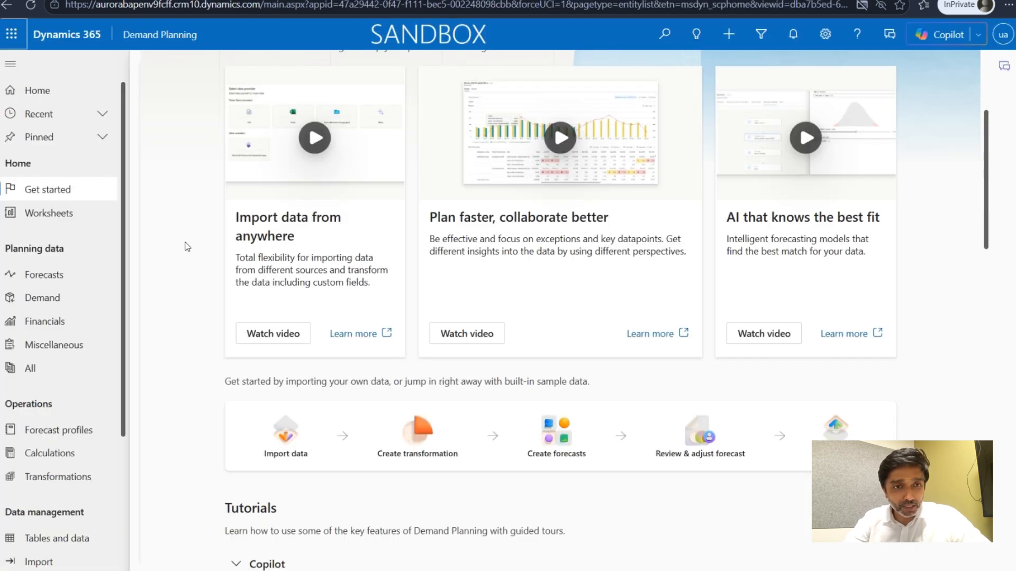
scroll(63, 269, down, 3)
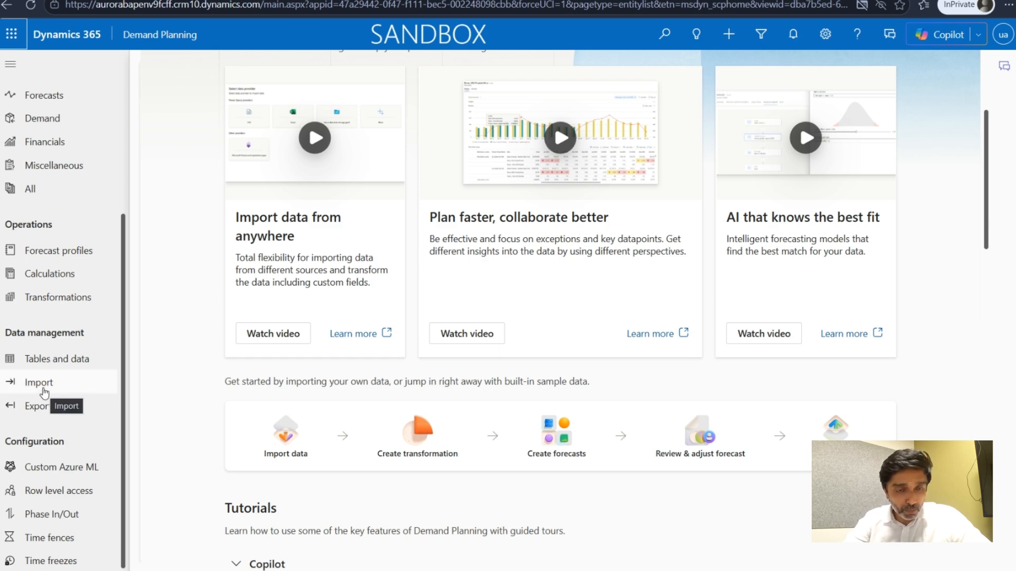
scroll(186, 385, up, 3)
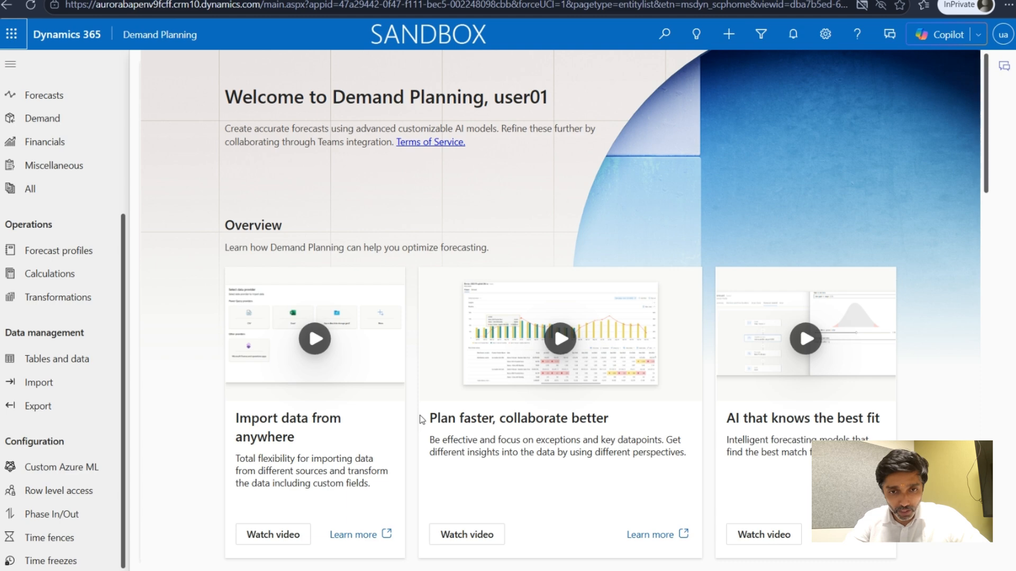
scroll(404, 424, down, 1)
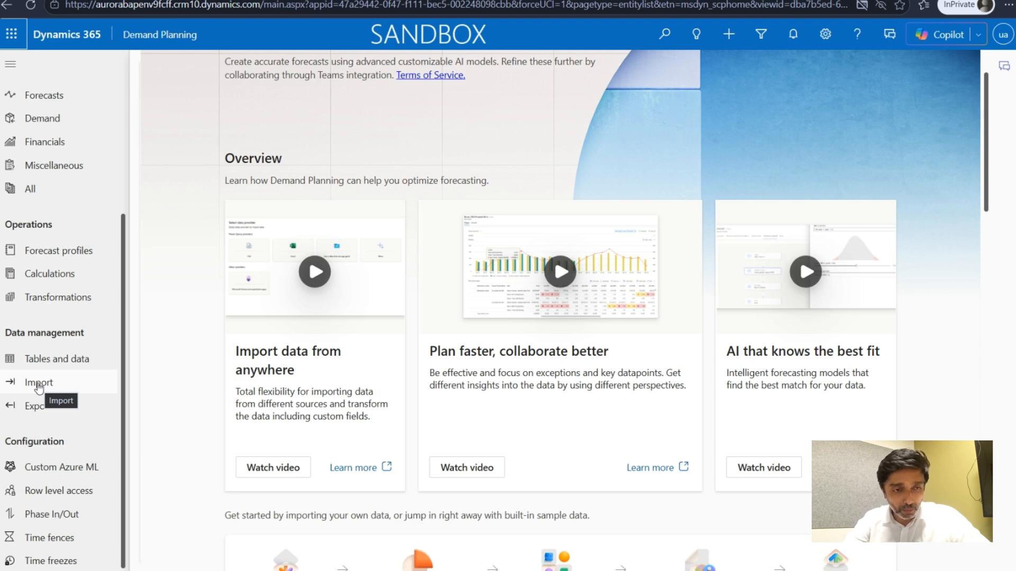
click(38, 388)
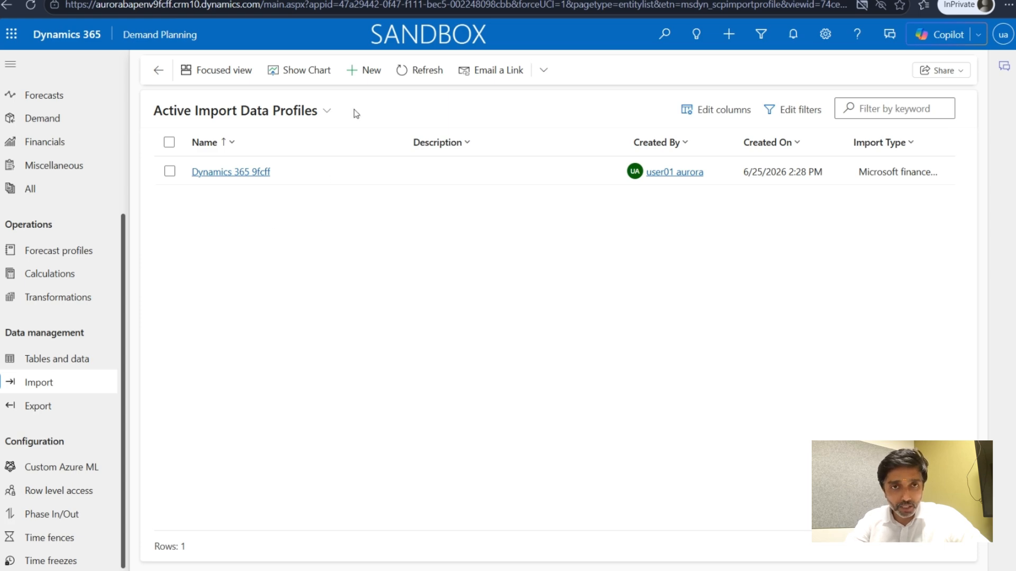
click(360, 74)
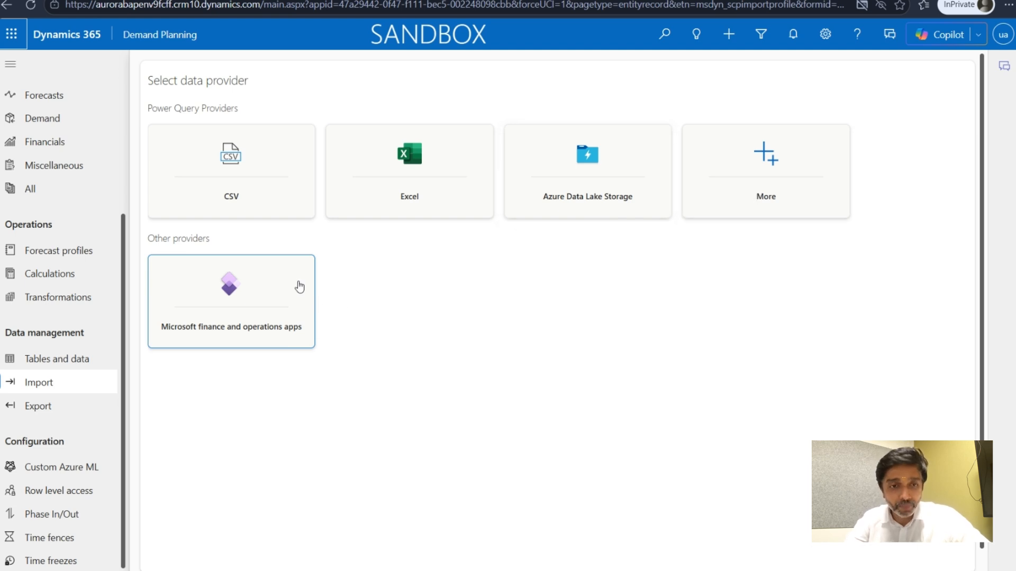
click(219, 313)
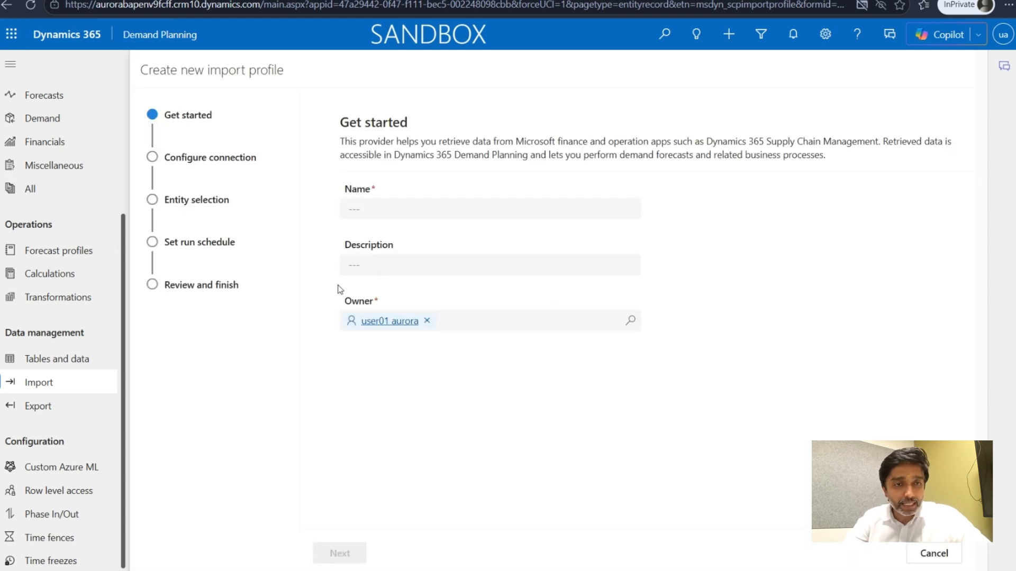
Name the import profile D365TalkstestDP and continue to the connection configuration.
click(364, 210)
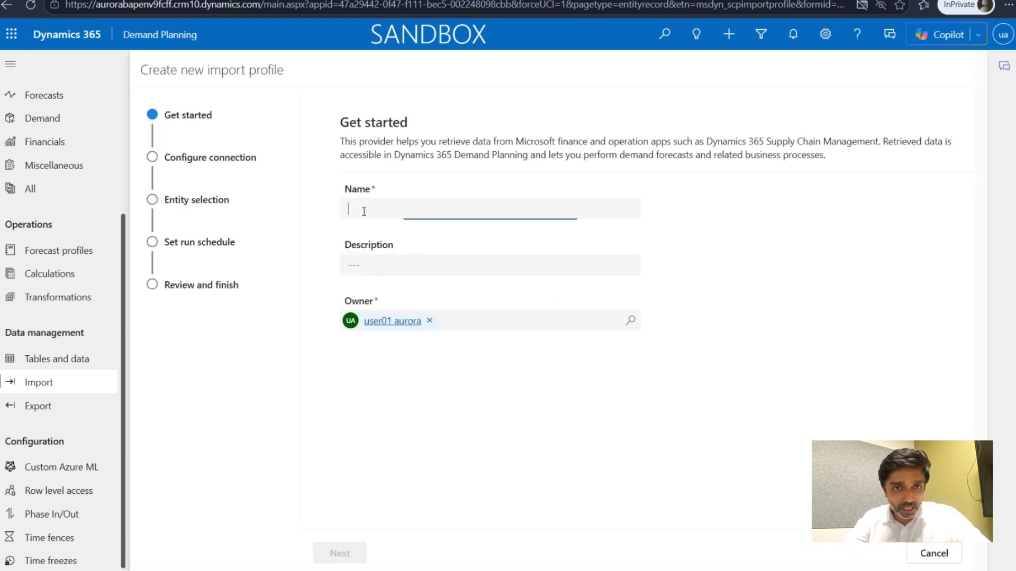
text(D365)
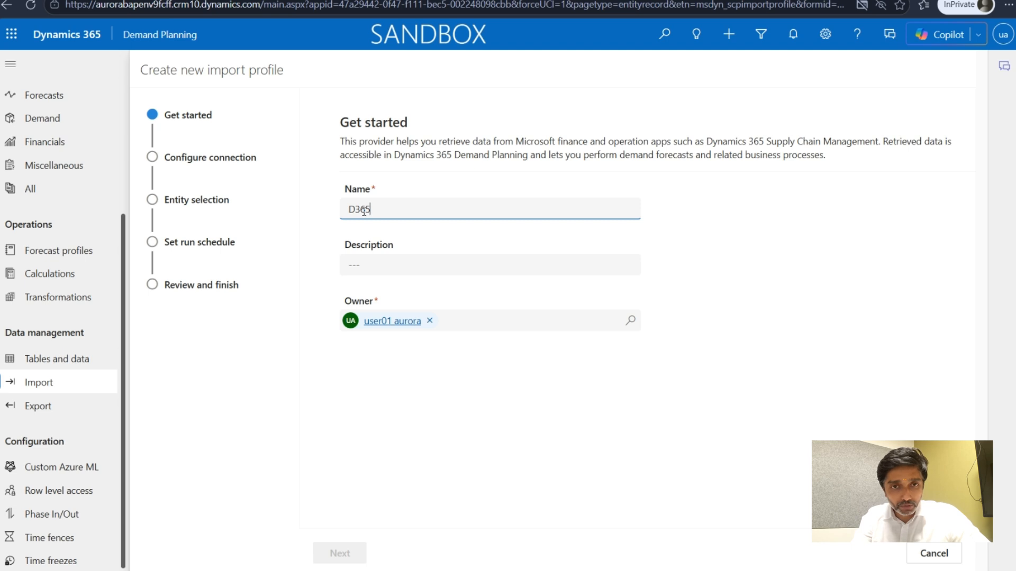
text(Talkst)
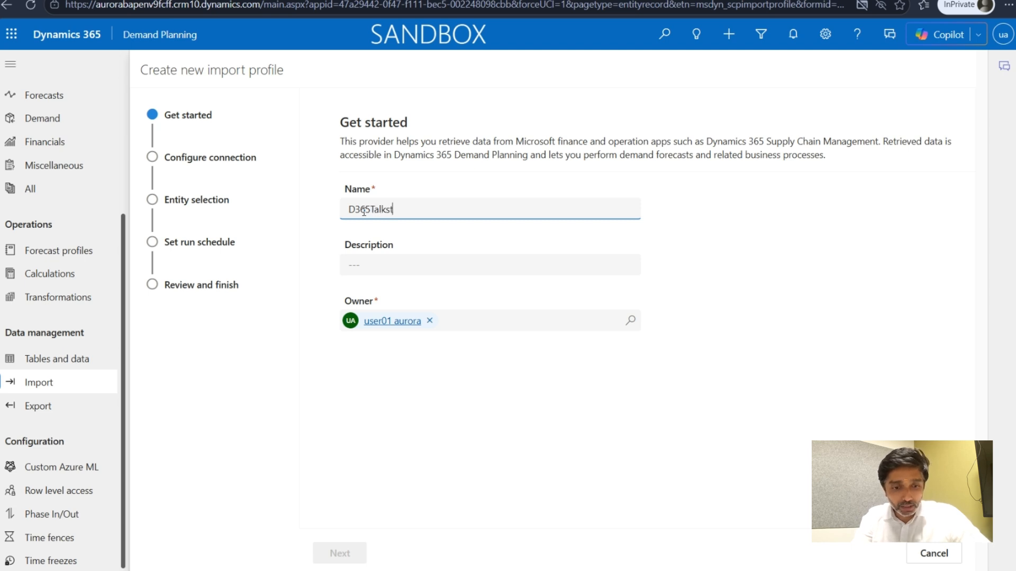
text(estDP)
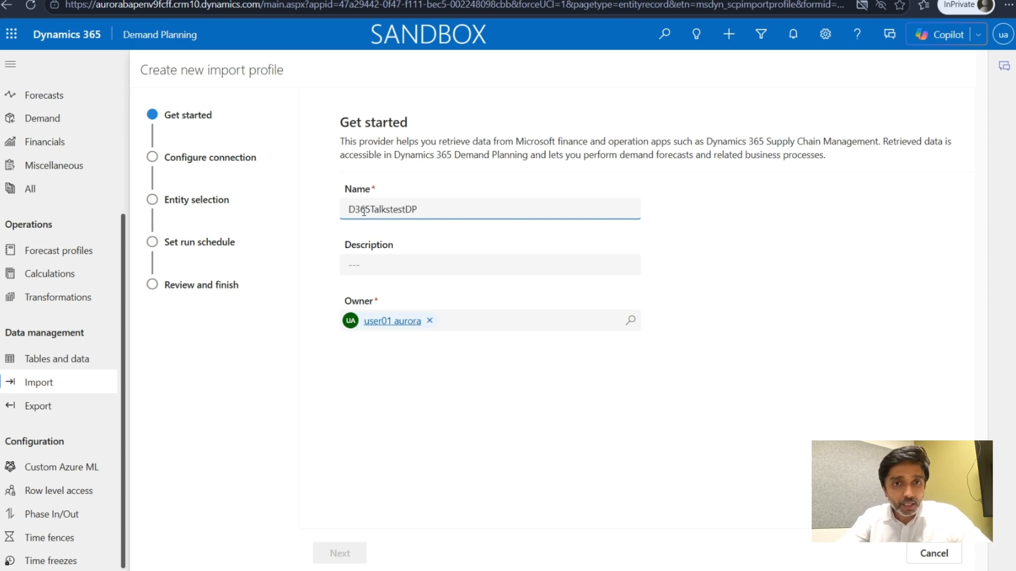
click(362, 259)
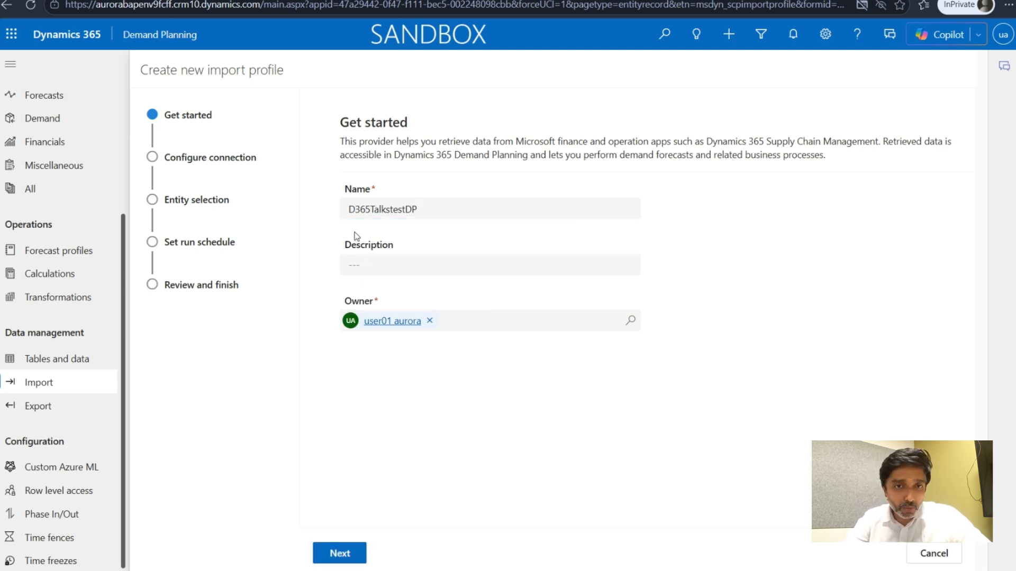
click(336, 555)
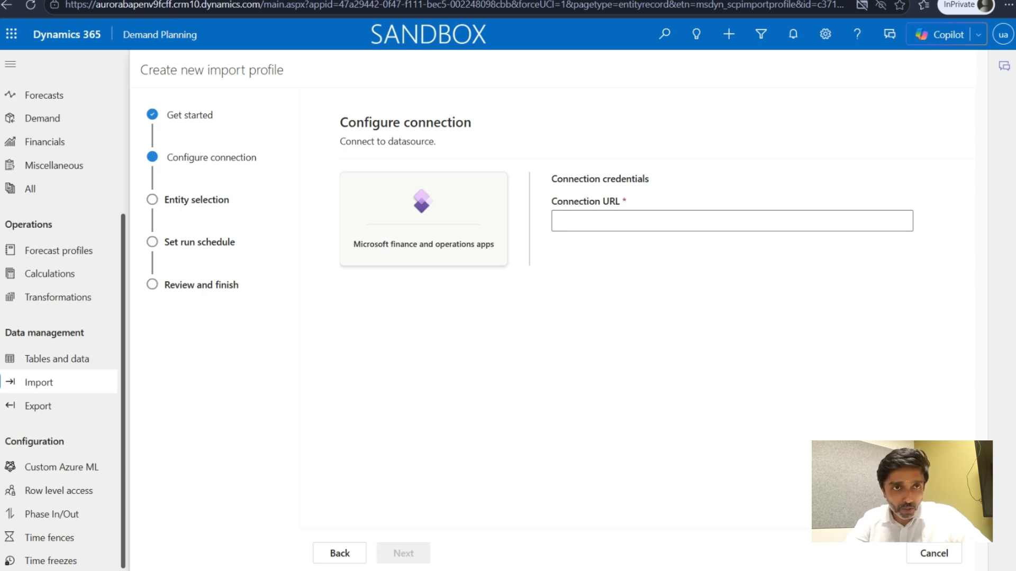
click(424, 2)
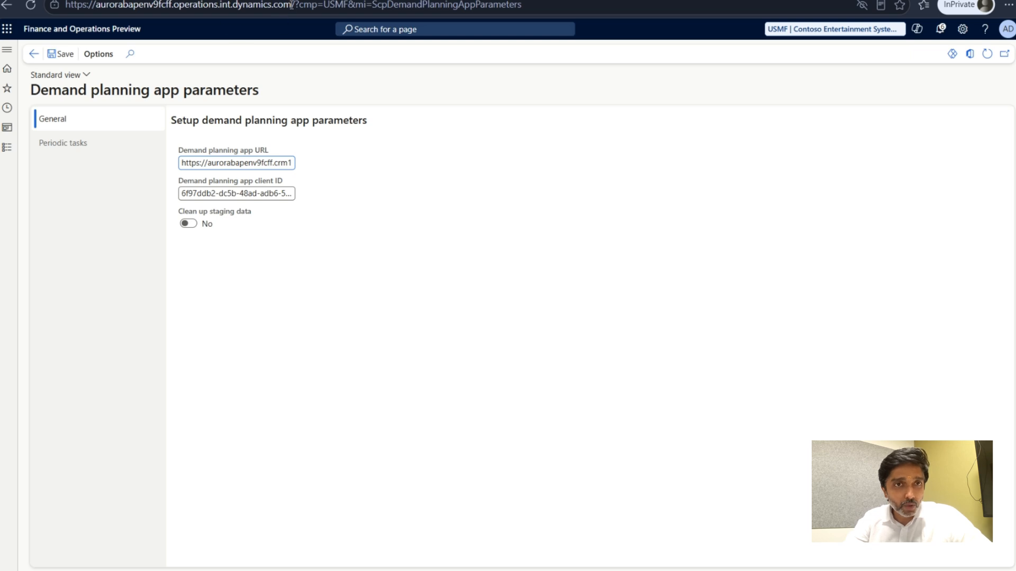
drag(292, 5, 51, 2)
key(ctrl+c)
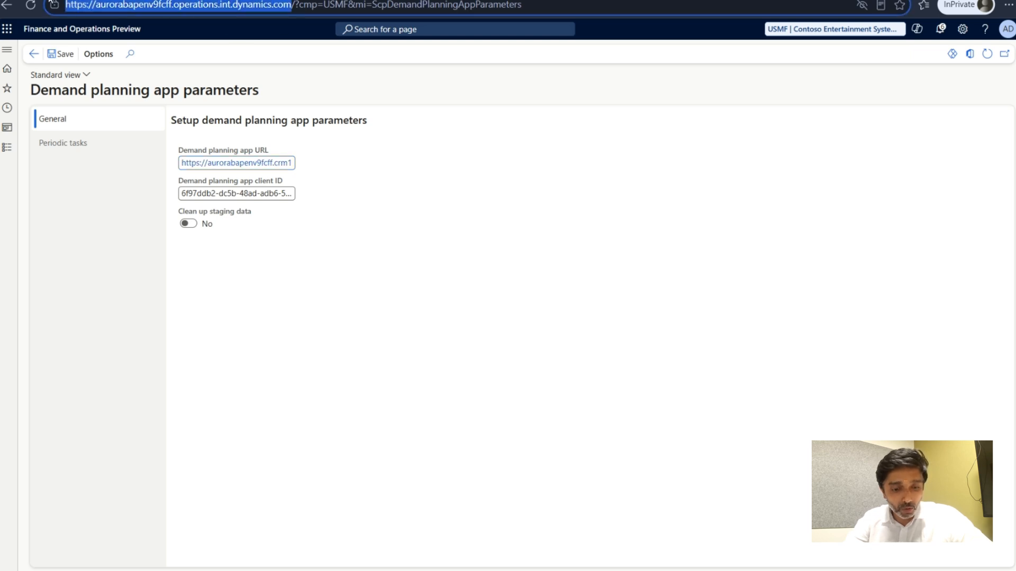
key(ctrl+Tab)
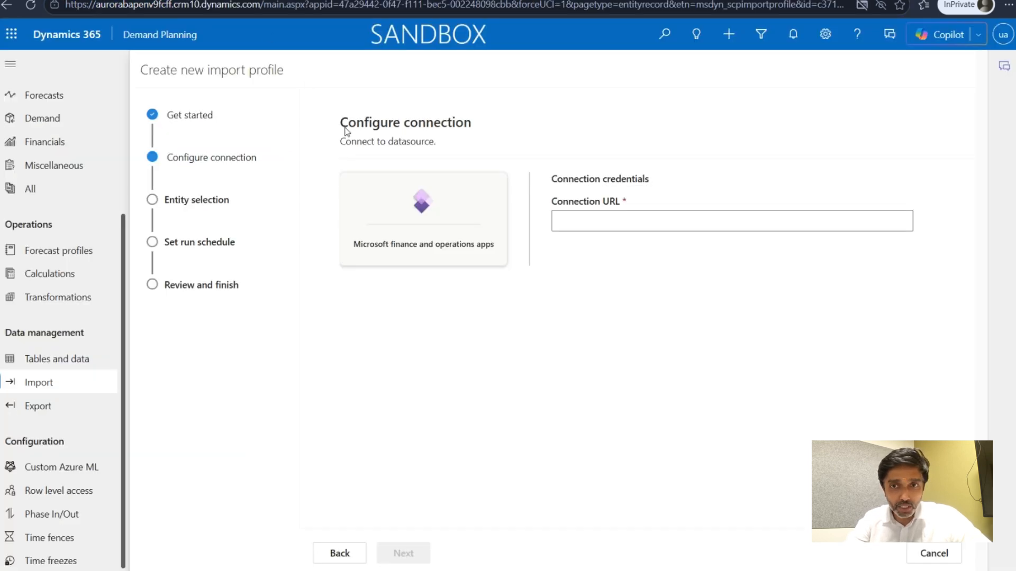
click(560, 225)
key(ctrl+v)
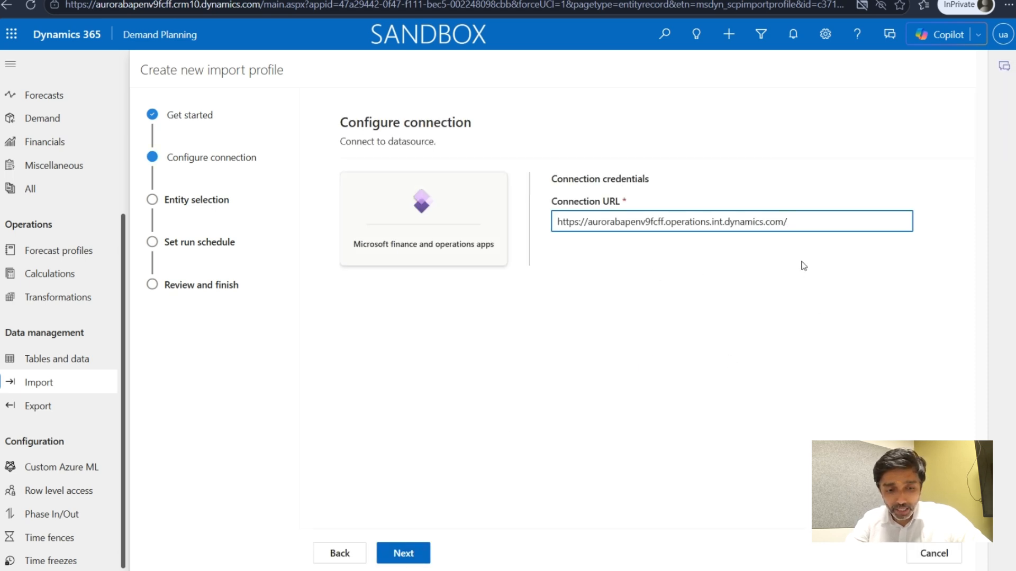
Append edw to the connection URL to test an invalid address.
text(edw)
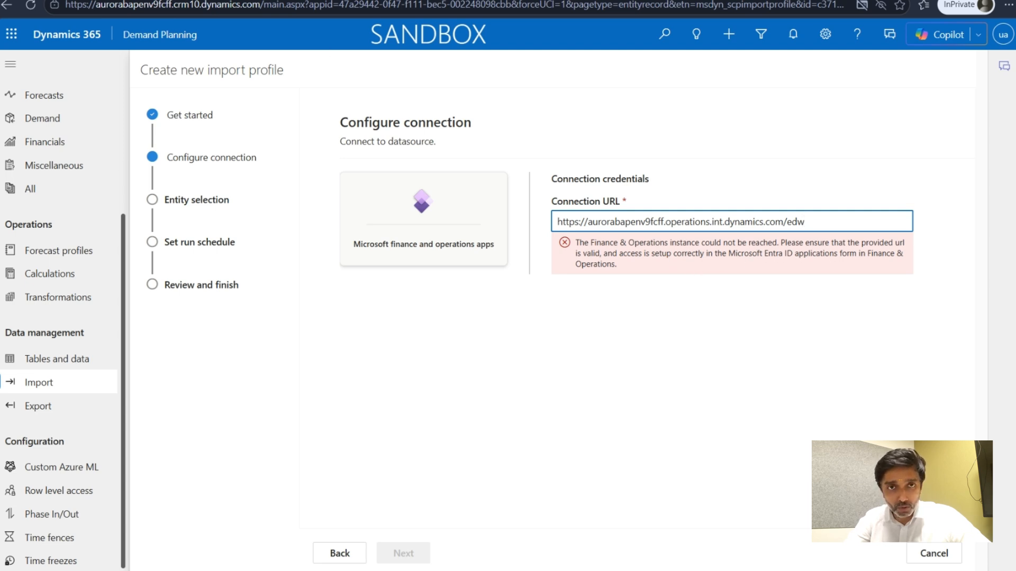
Switch to Finance and Operations, find the Microsoft Entra ID applications page and select the Demand Planning App entry.
key(ctrl+Tab)
click(390, 30)
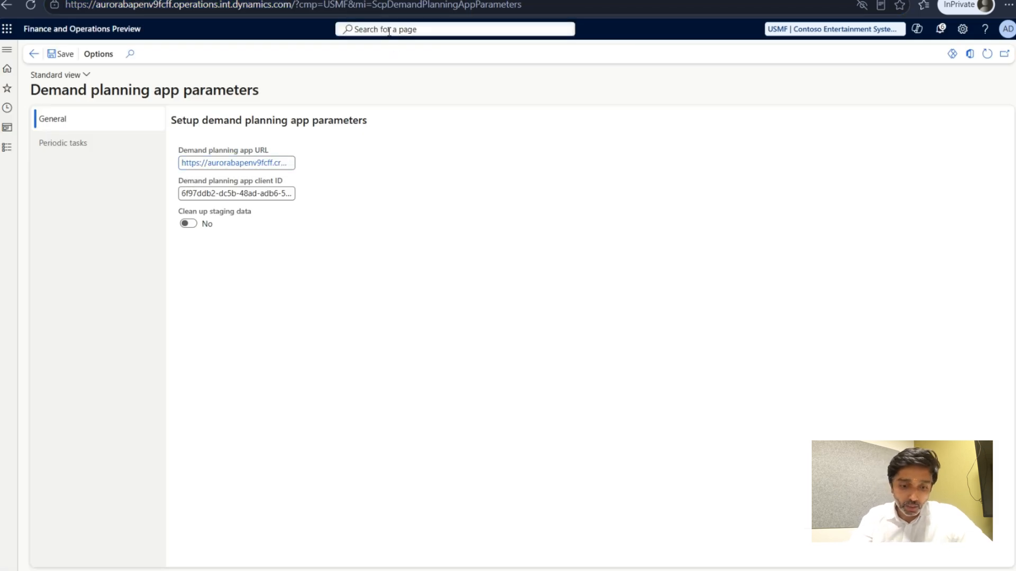
text(microsof)
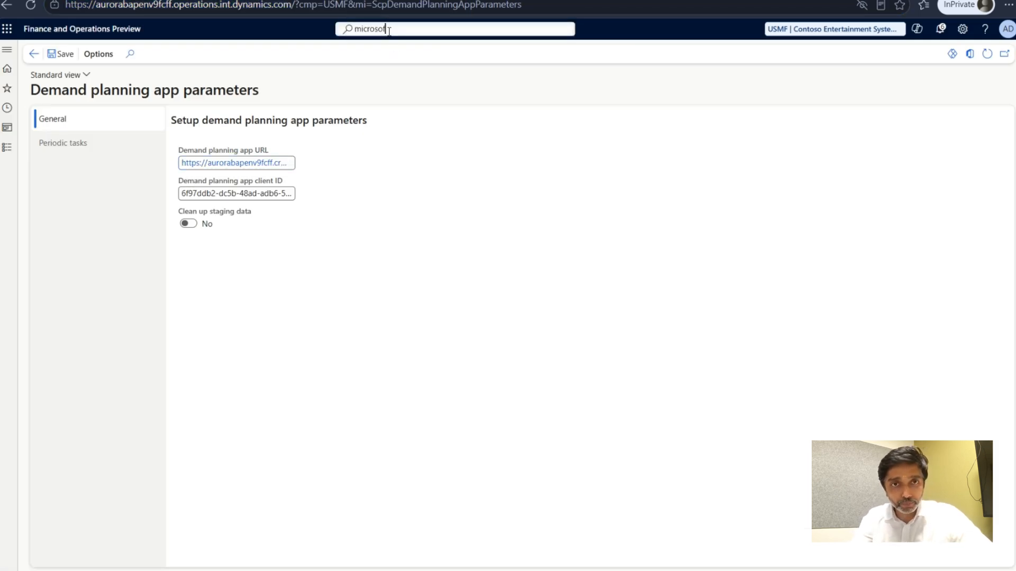
text(tentra)
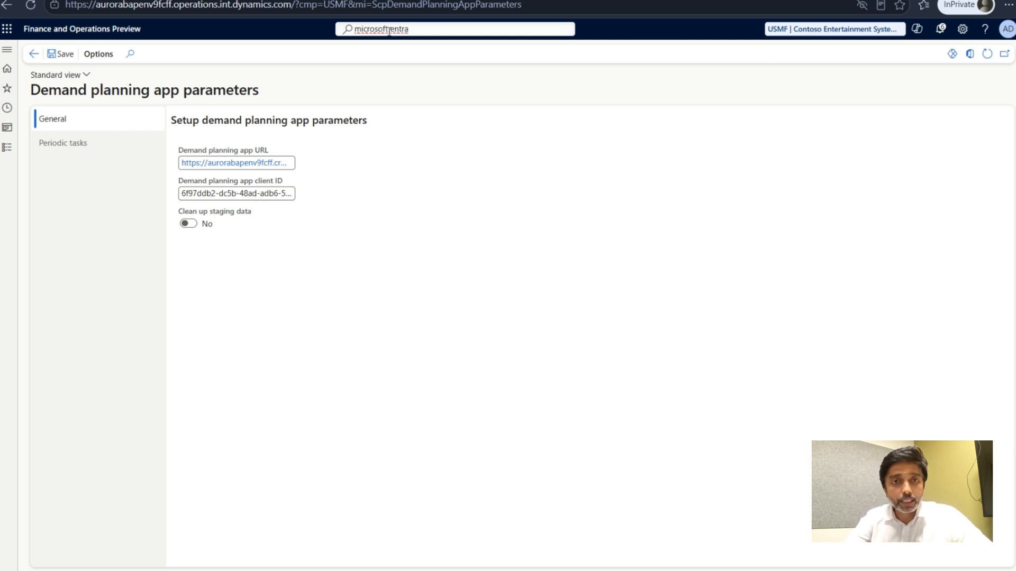
click(390, 30)
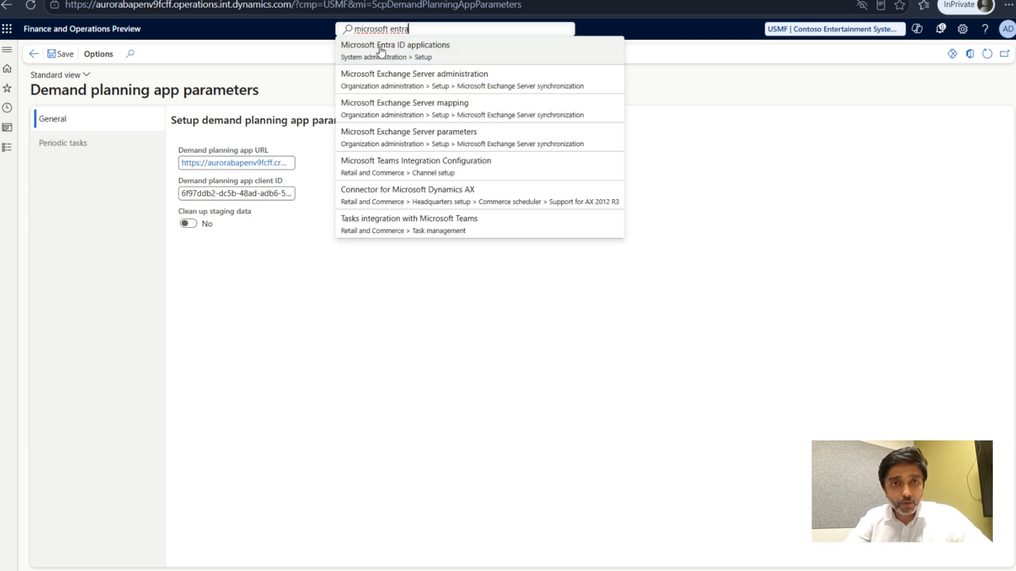
click(415, 51)
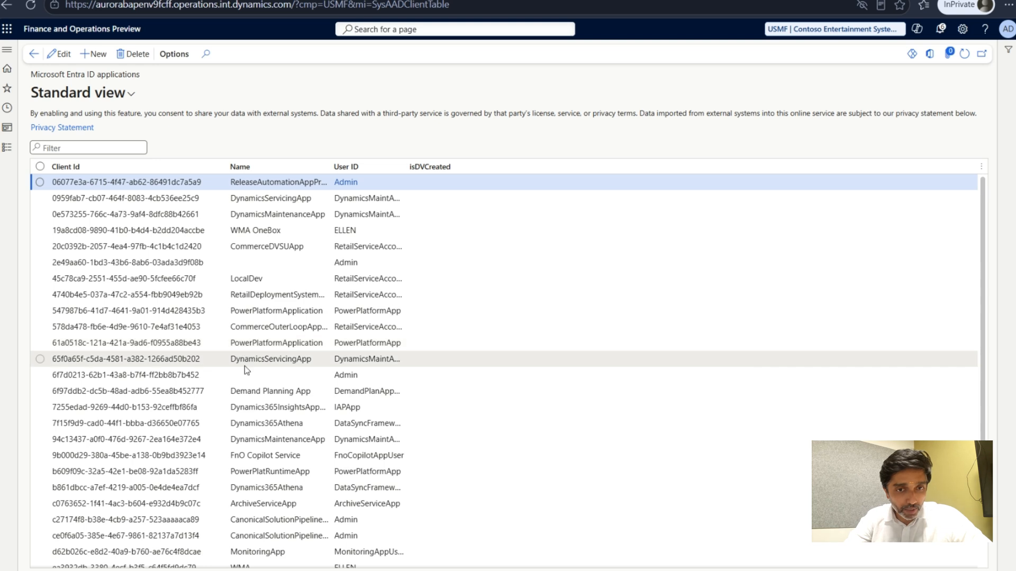
click(259, 391)
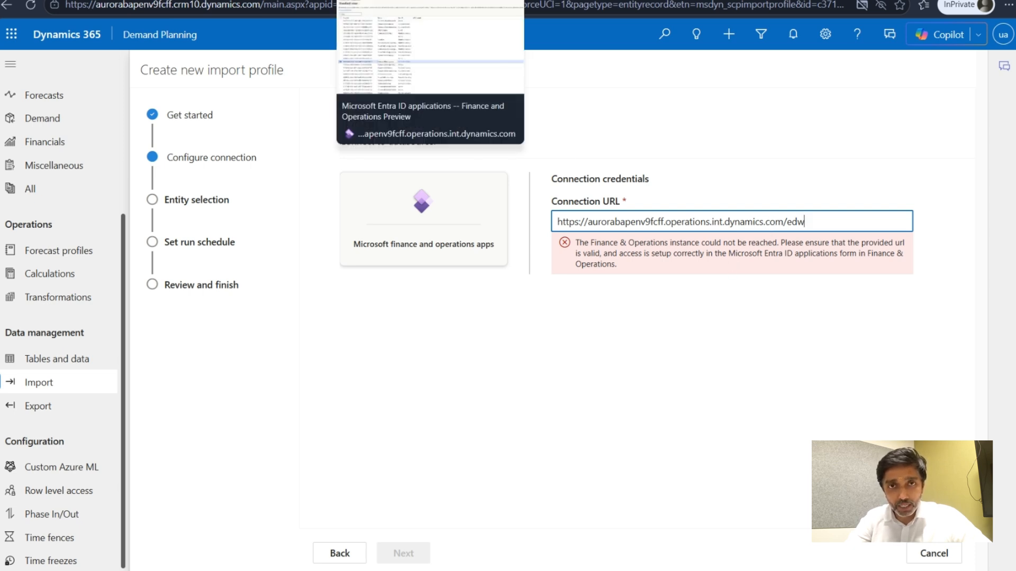
key(BackSpace)
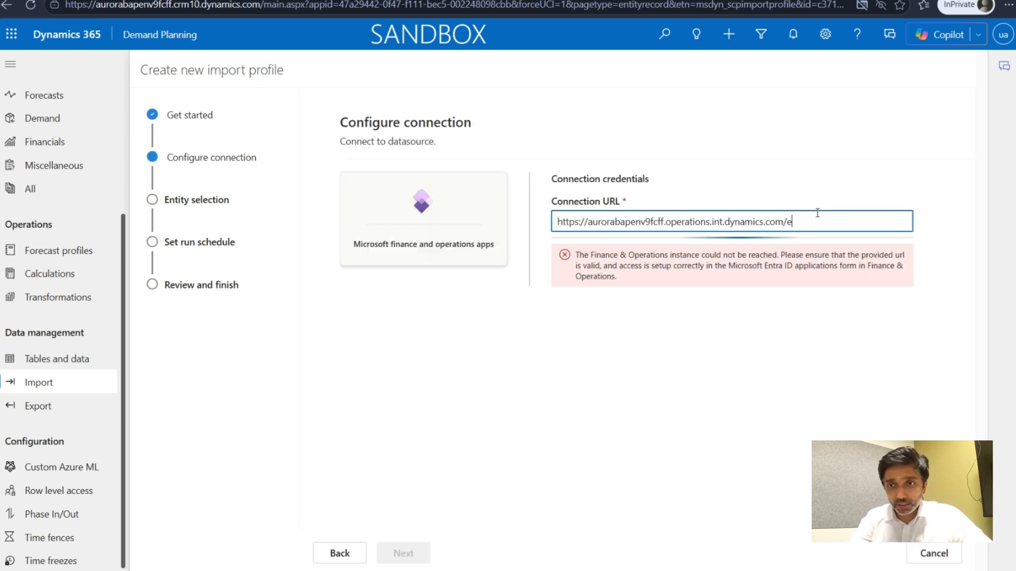
key(BackSpace)
key(BackSpace)
key(BackSpace)
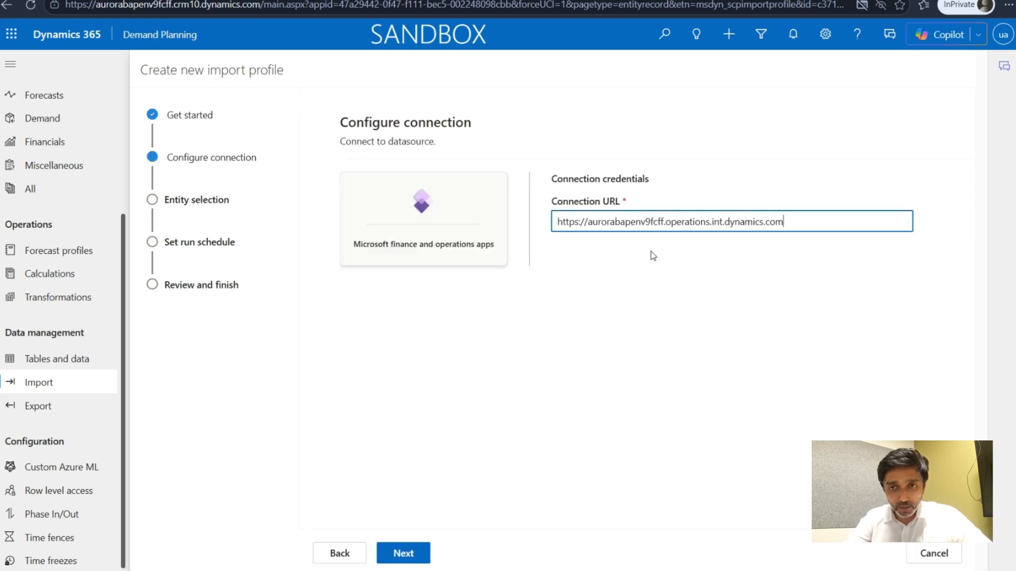
click(402, 554)
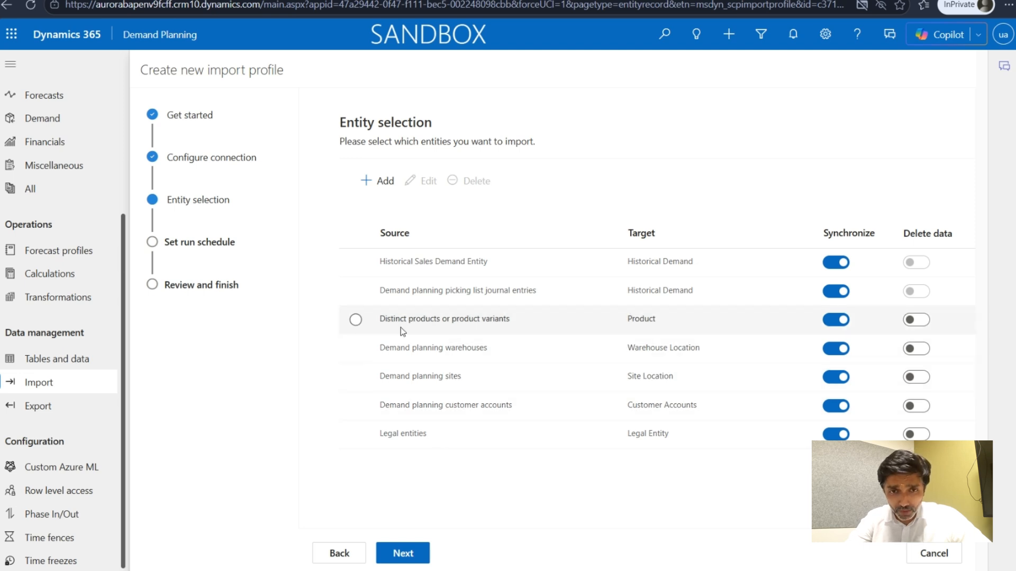
Examine the field mapping between Demand planning picking list journal entries and Historical Demand, including the available source fields, and leave it without saving.
click(355, 291)
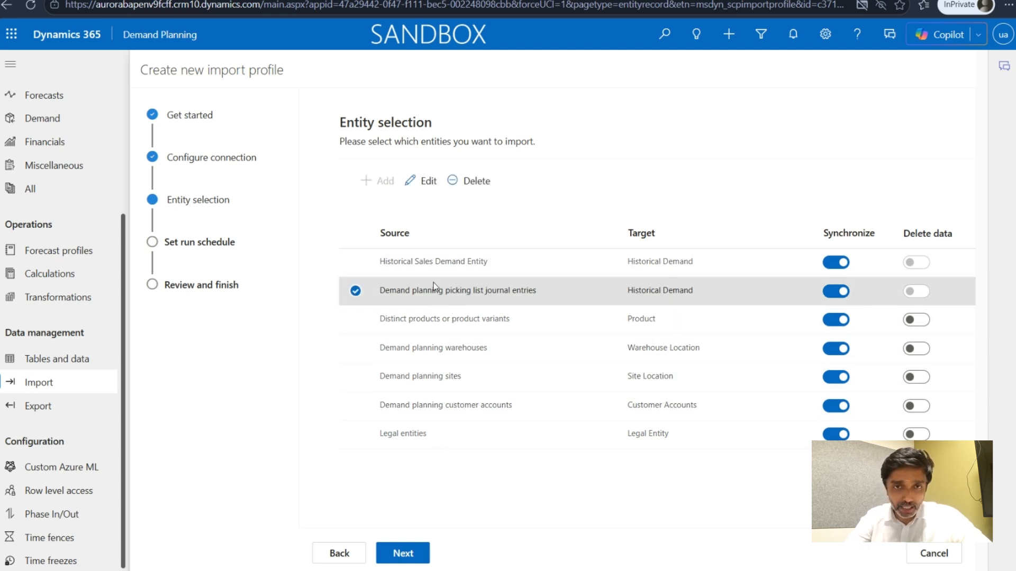
click(424, 183)
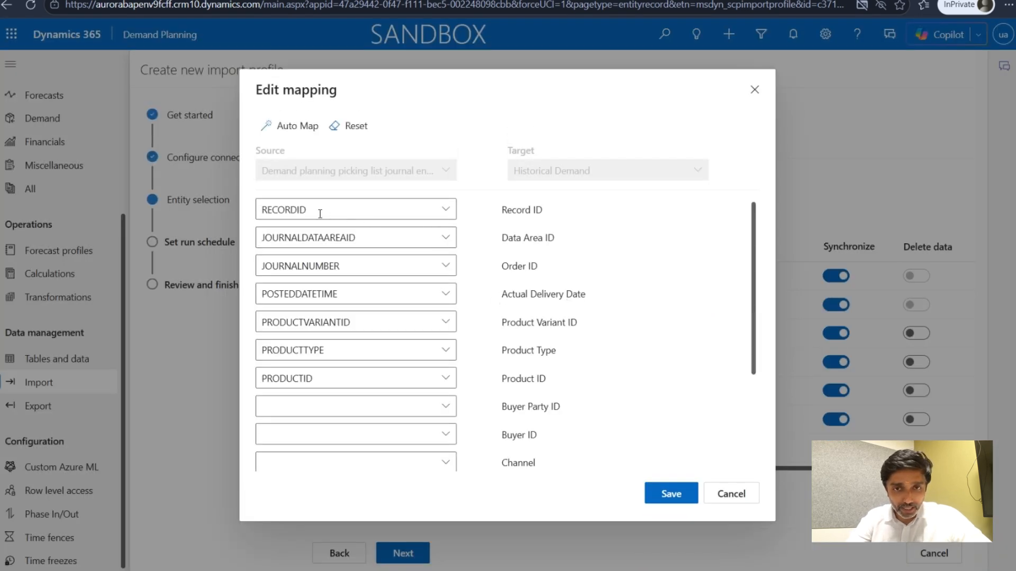
scroll(425, 317, down, 5)
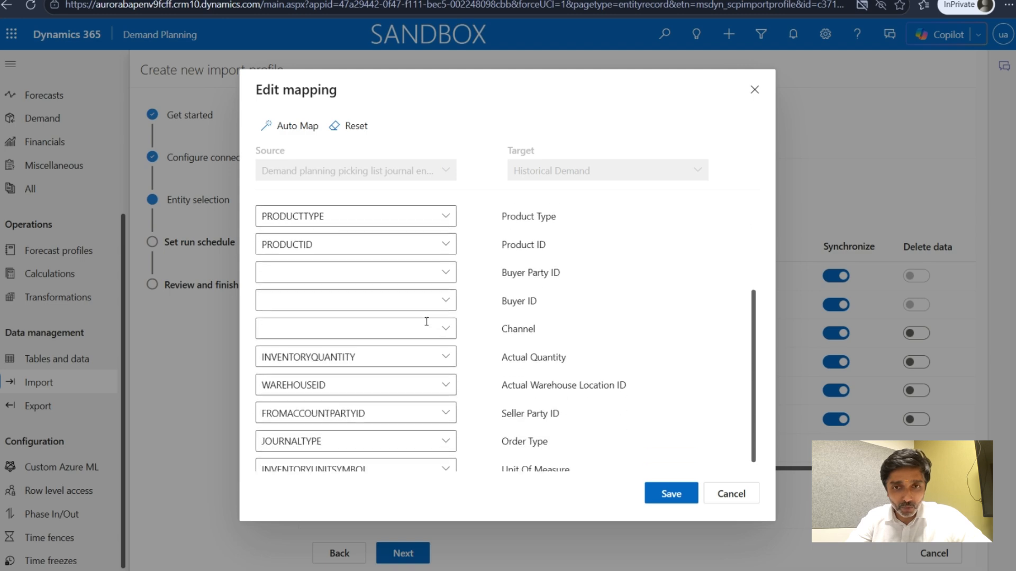
scroll(426, 329, up, 5)
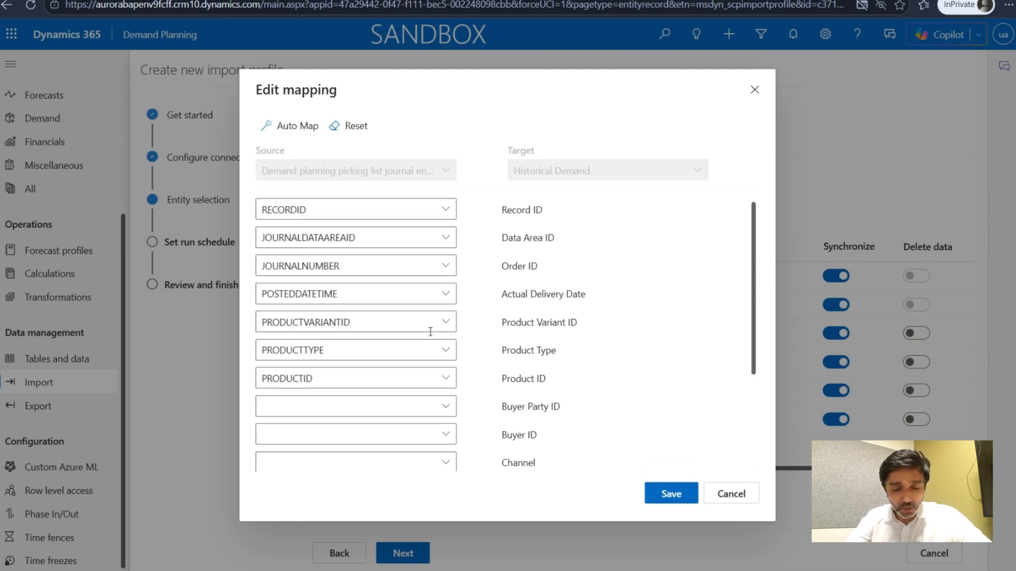
scroll(430, 332, down, 3)
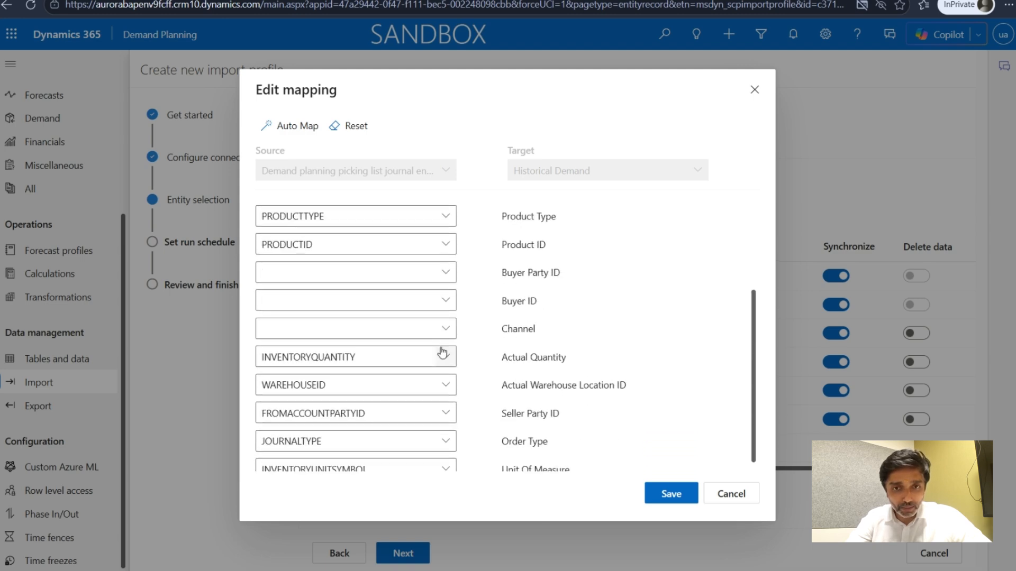
click(447, 273)
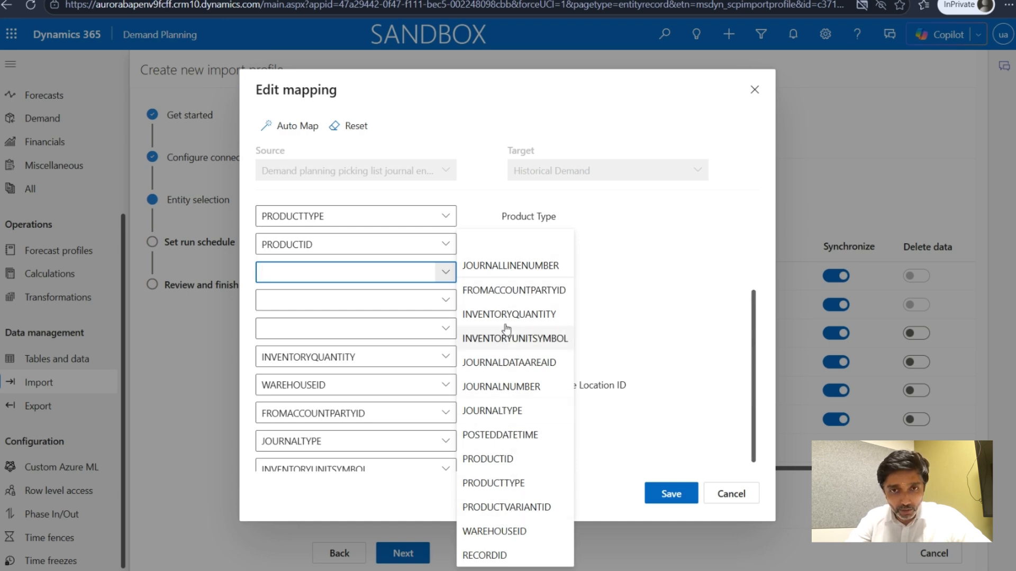
click(478, 220)
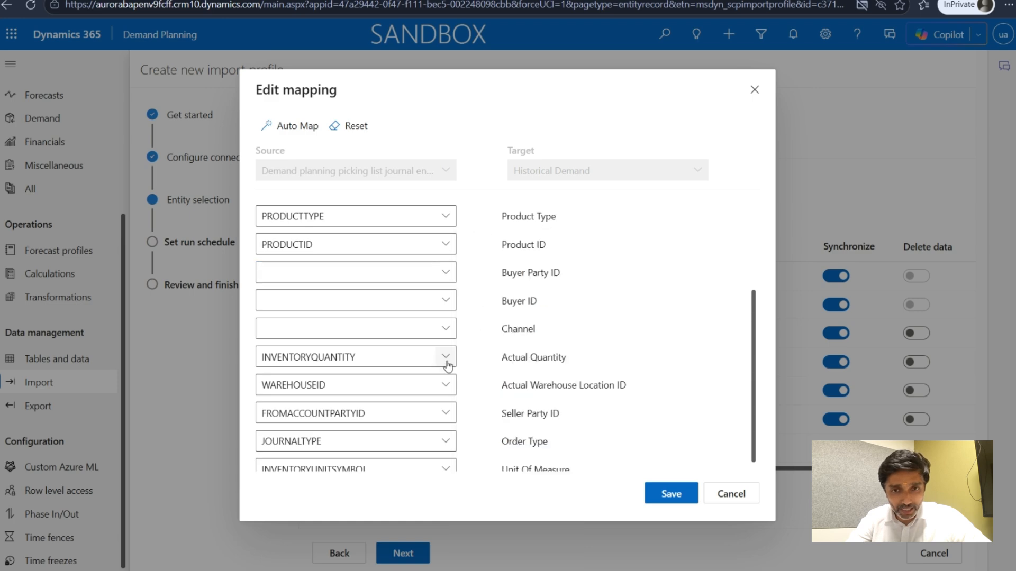
scroll(443, 328, up, 3)
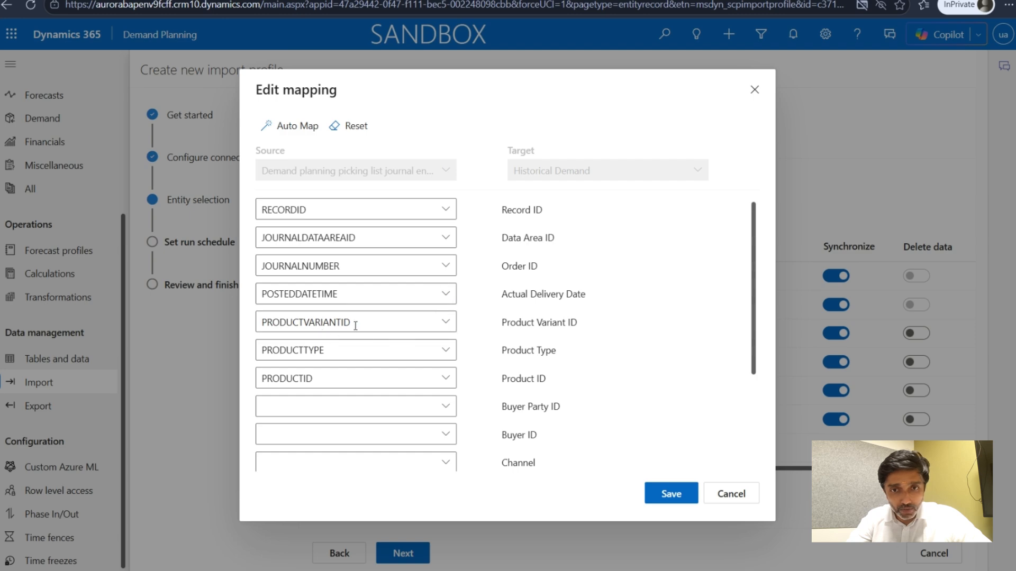
click(445, 350)
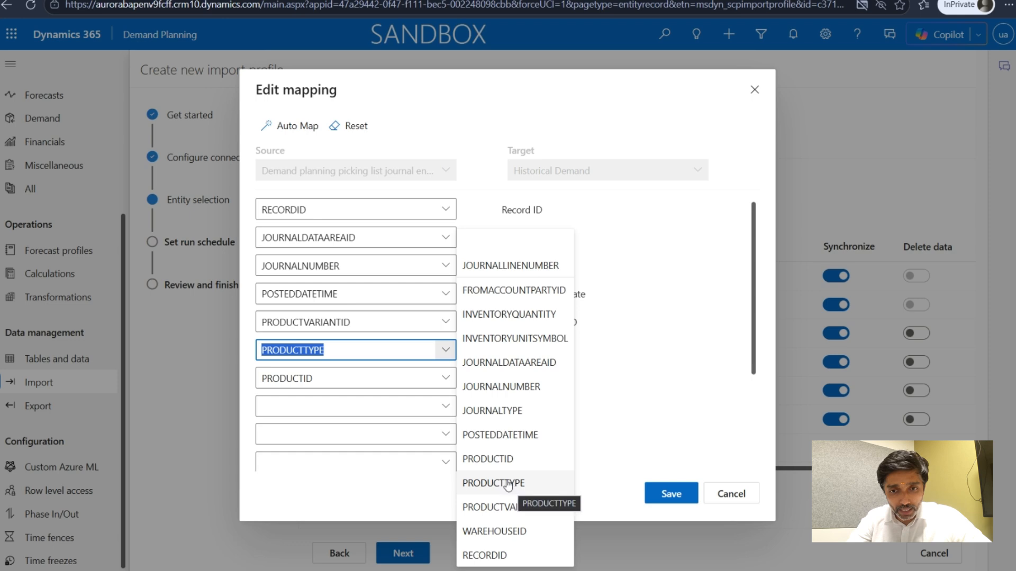
click(609, 372)
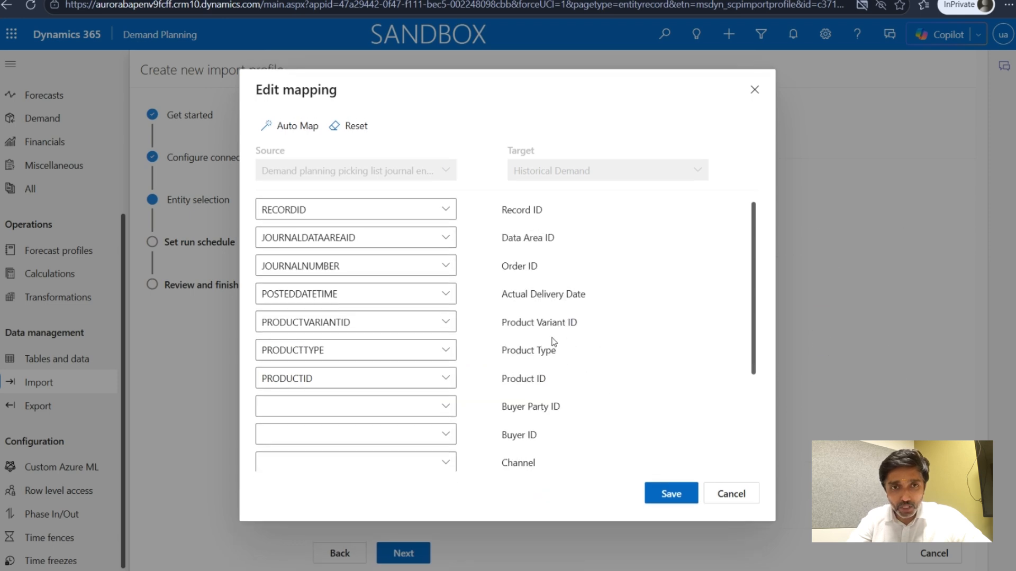
click(731, 494)
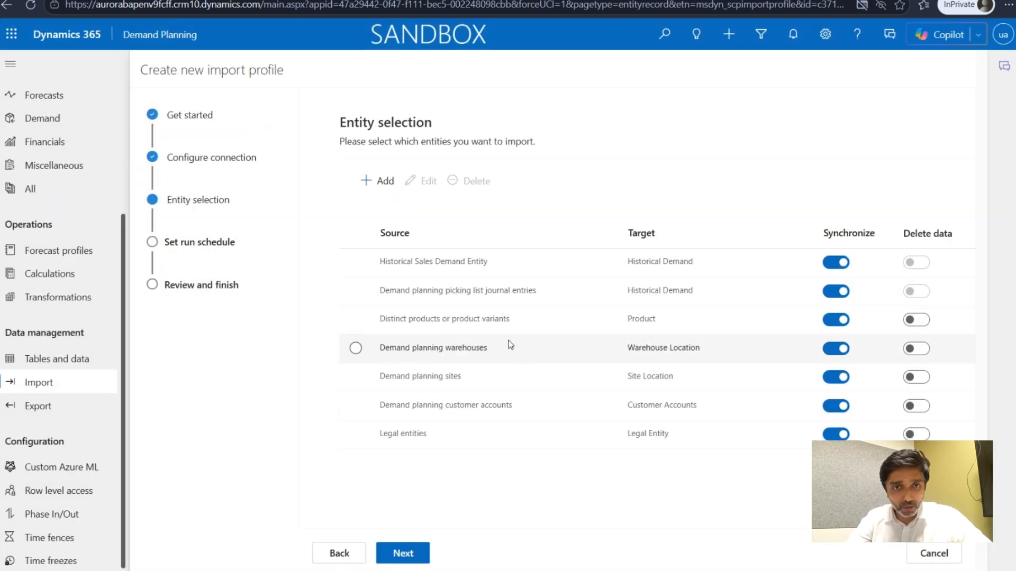
Start a new entity mapping, examine the available source and target entities, and close it without adding anything.
click(377, 185)
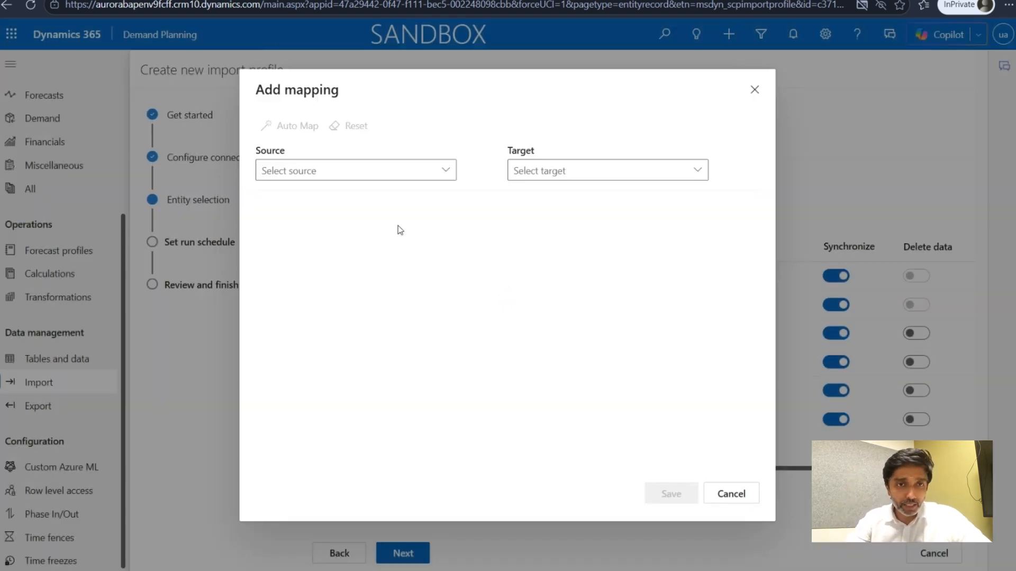
click(443, 178)
scroll(227, 169, down, 8)
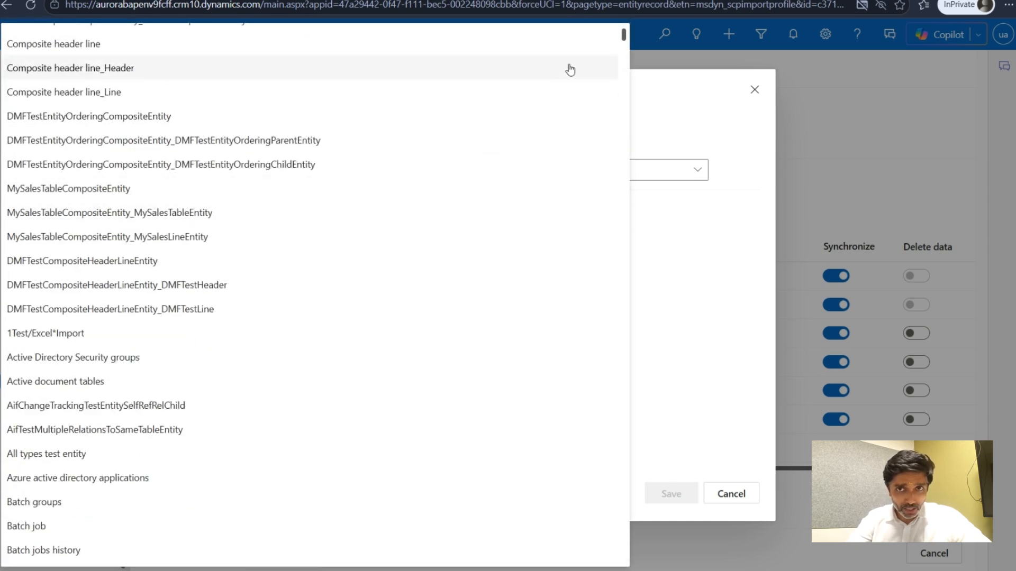
drag(624, 40, 578, 304)
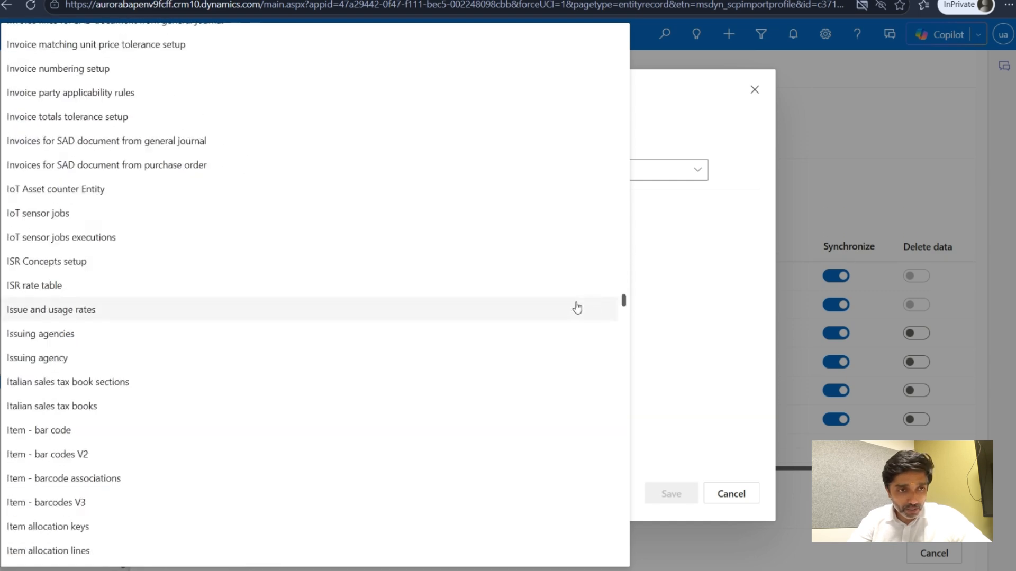
click(670, 211)
click(670, 175)
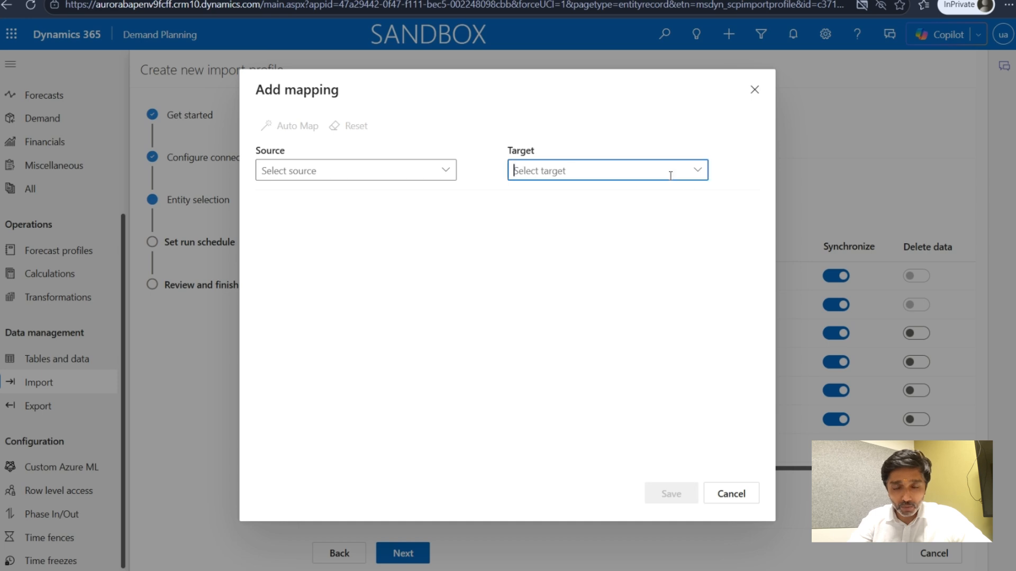
click(698, 169)
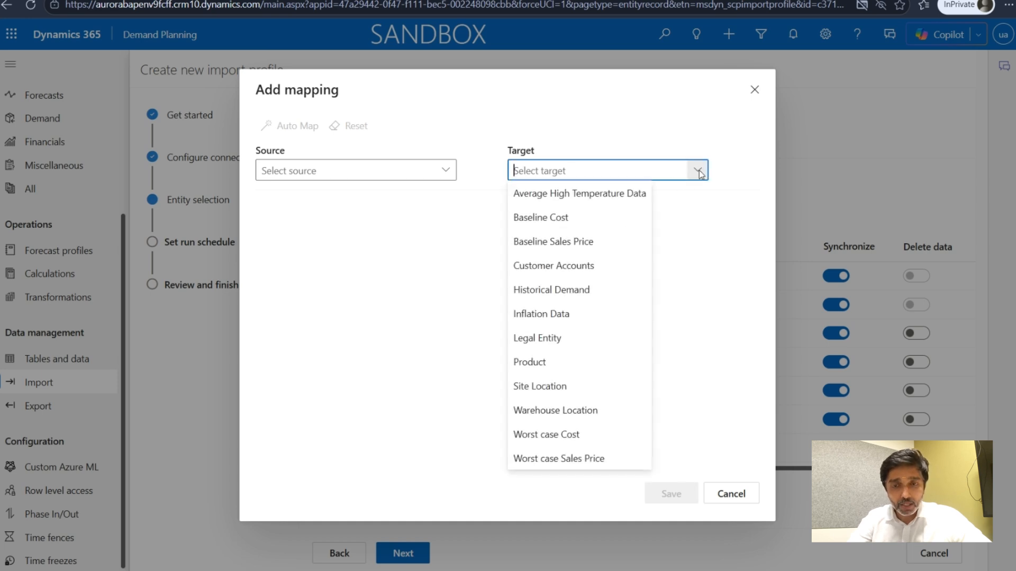
click(754, 89)
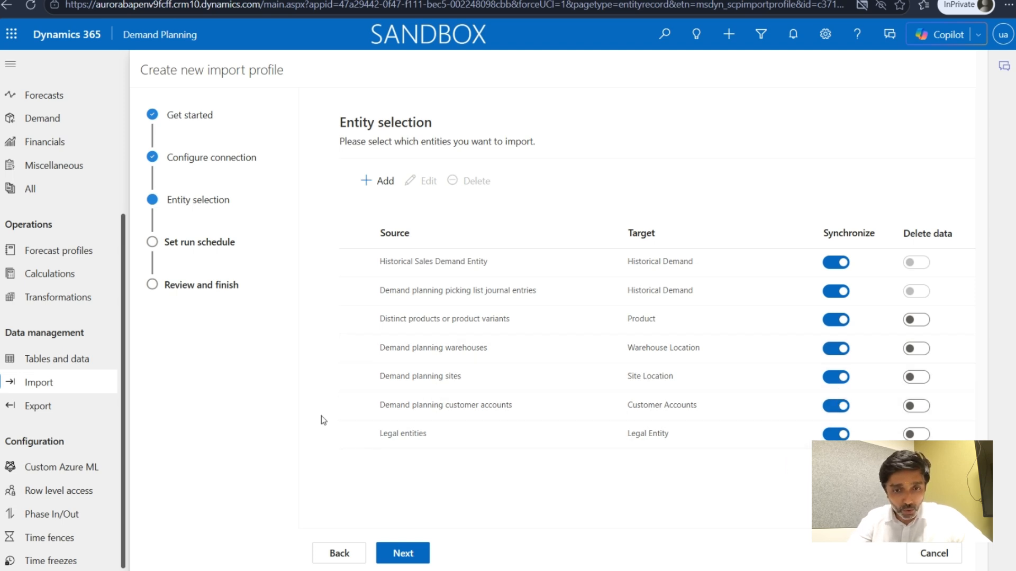
Continue to the run schedule, try the Recurring option, set the schedule back to None and proceed to the review.
click(401, 552)
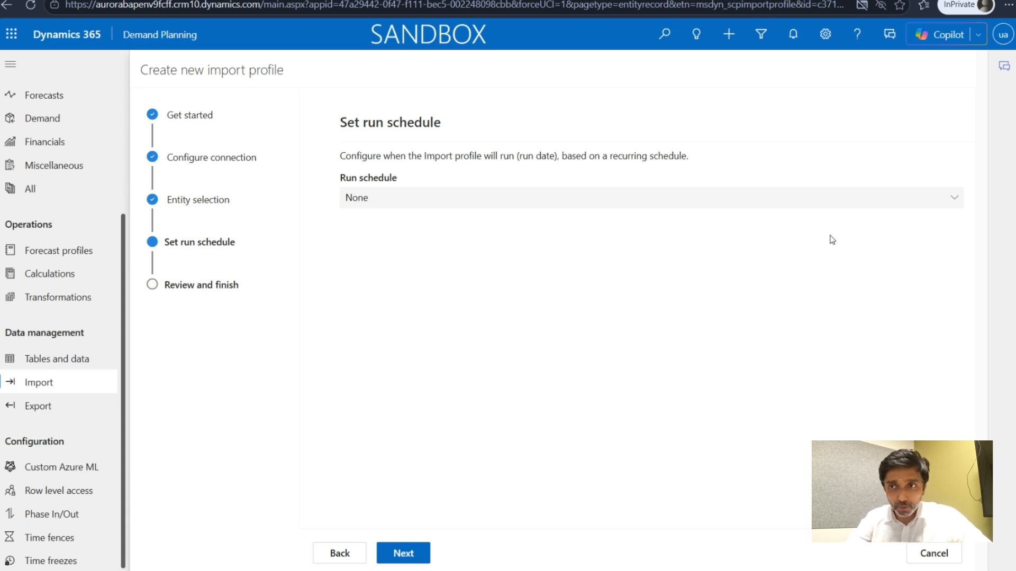
click(953, 200)
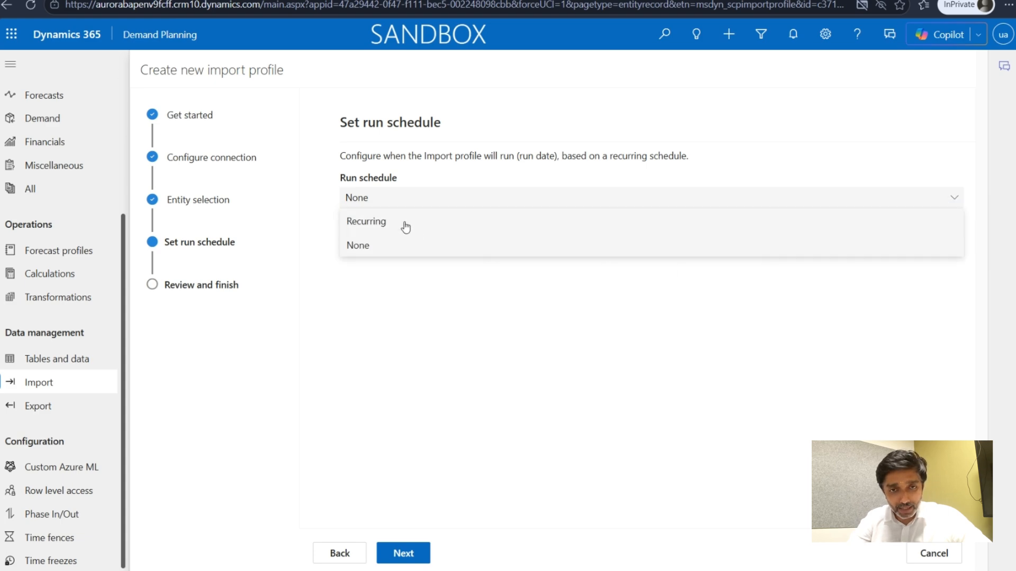
click(405, 227)
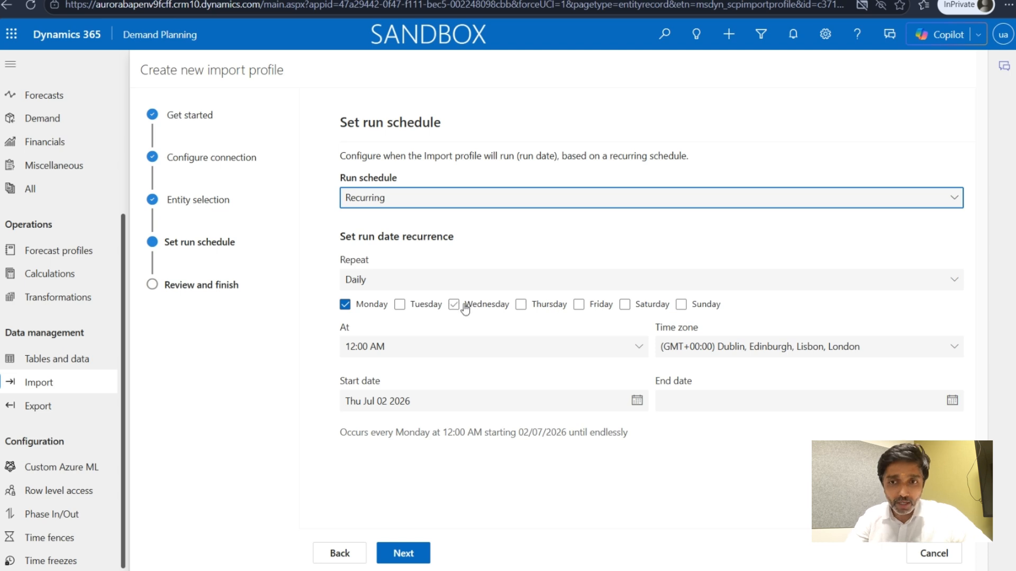
click(955, 206)
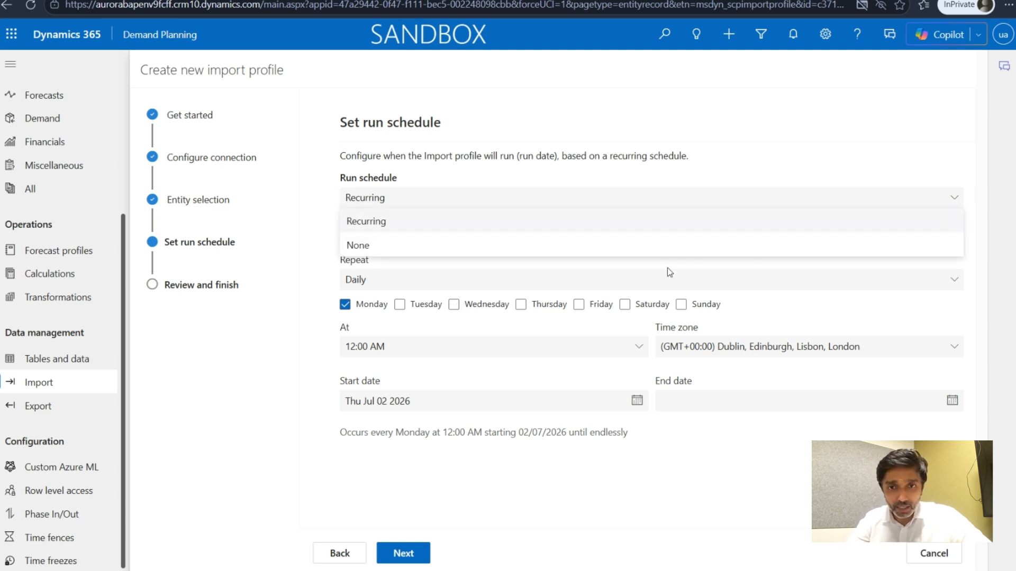
click(615, 250)
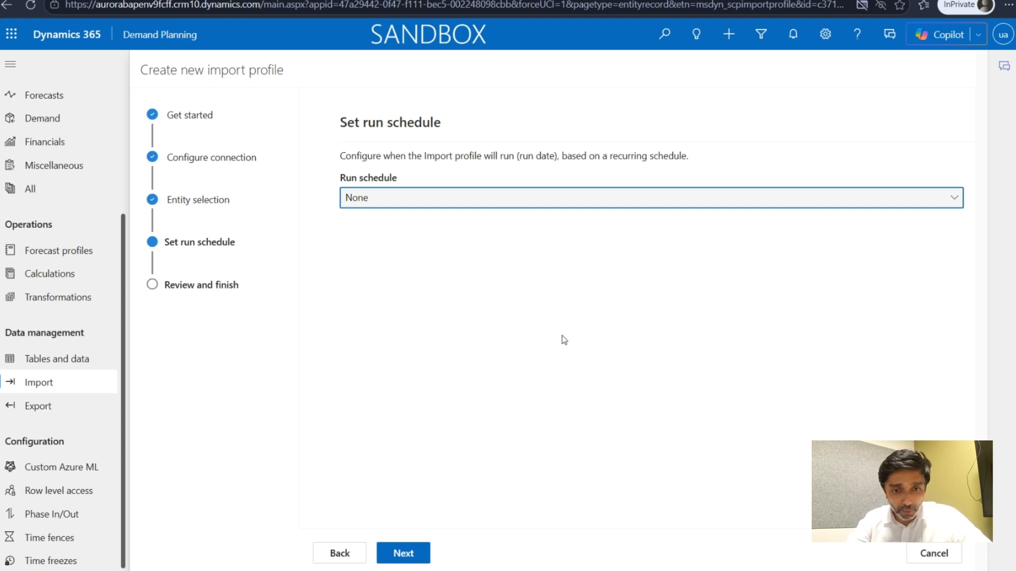
click(403, 554)
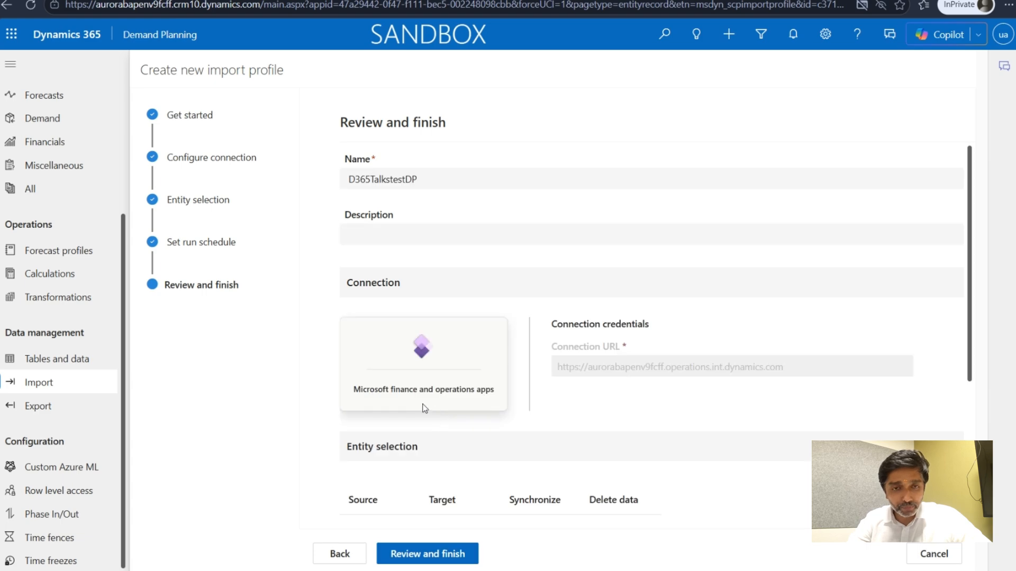
Review the D365TalkstestDP profile's connection and entity selection, and finish creating the import profile.
scroll(425, 210, down, 4)
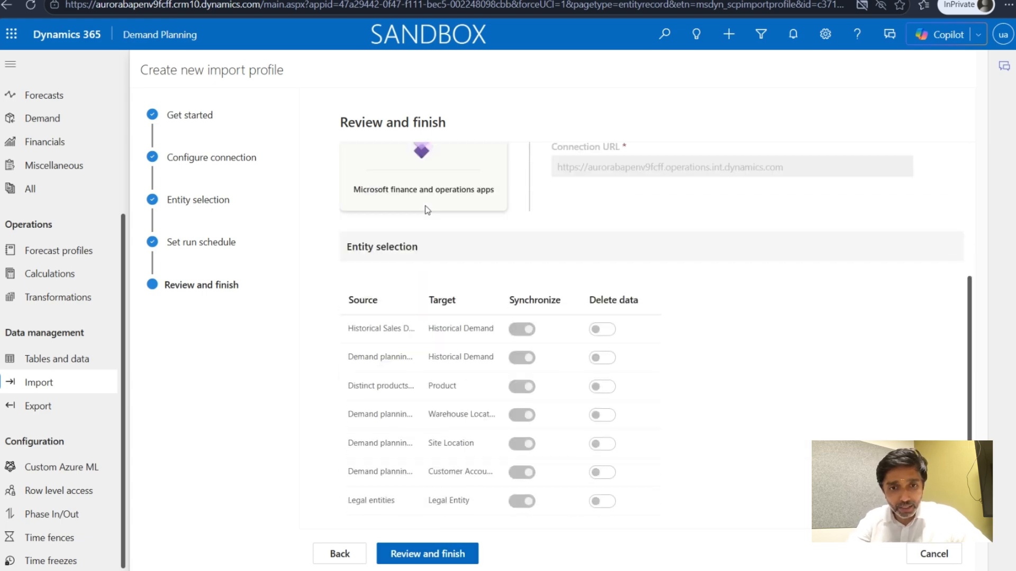
scroll(458, 295, up, 4)
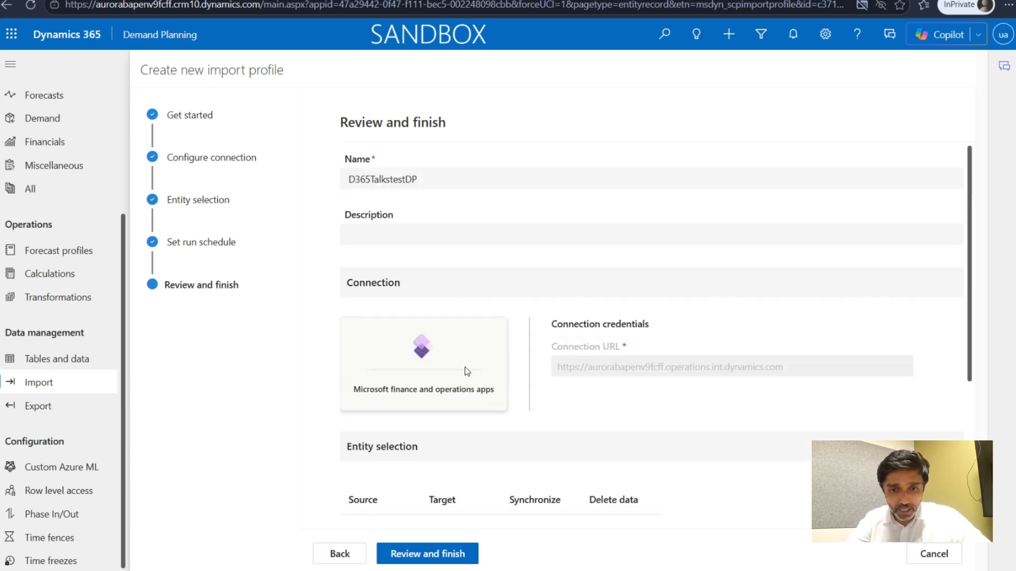
click(408, 553)
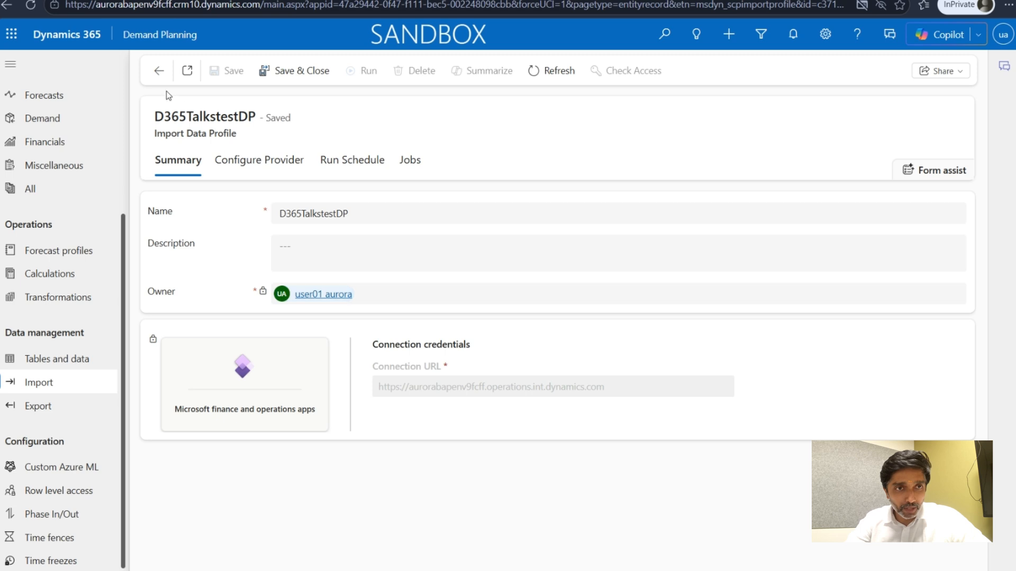
Open the D365TalkstestDP profile from the list of import profiles and examine its provider entity mappings.
click(42, 389)
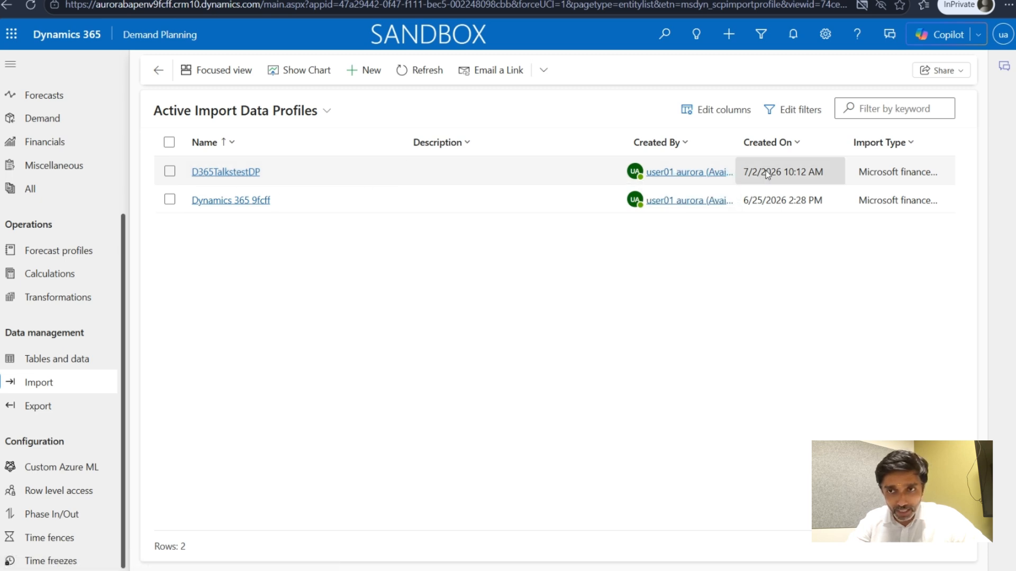
click(240, 172)
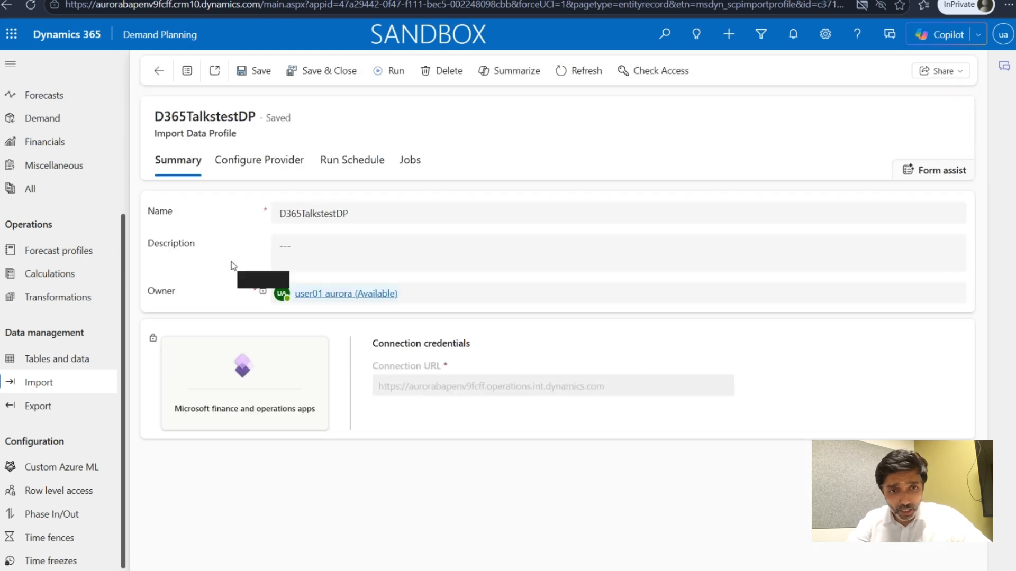
click(246, 164)
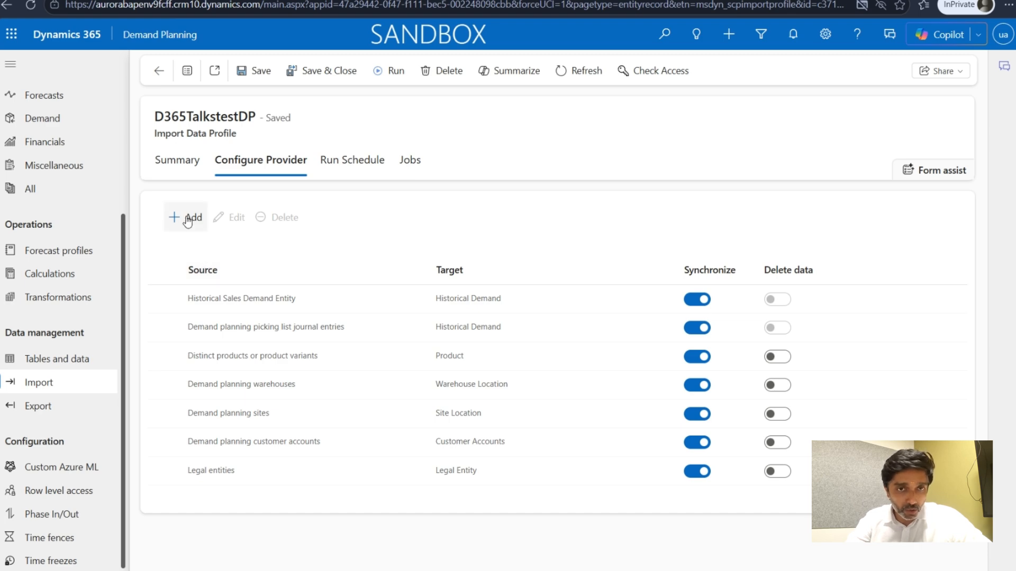
Choose Recurring as the D365TalkstestDP profile's run schedule to examine its recurrence settings.
click(352, 162)
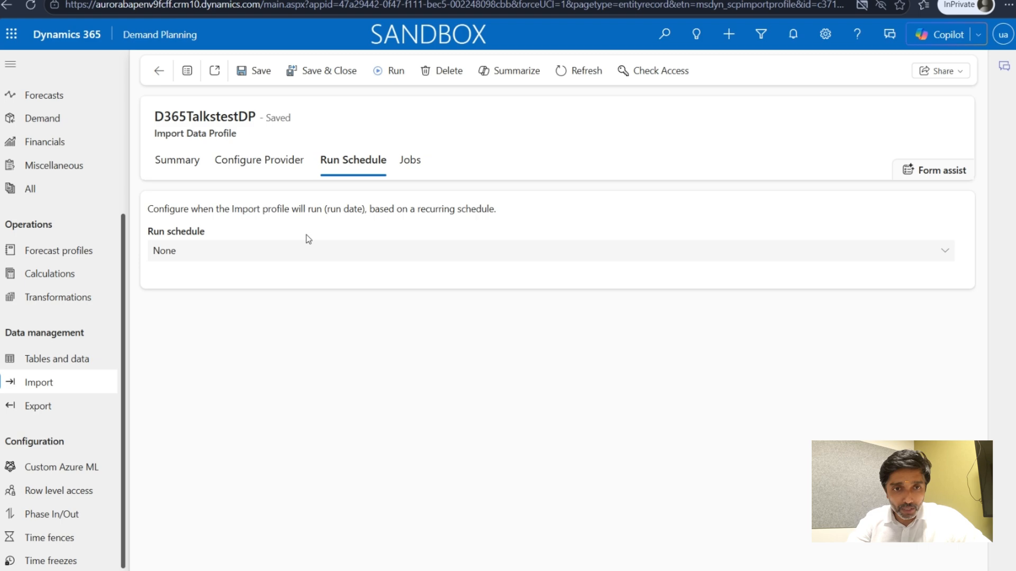
click(259, 253)
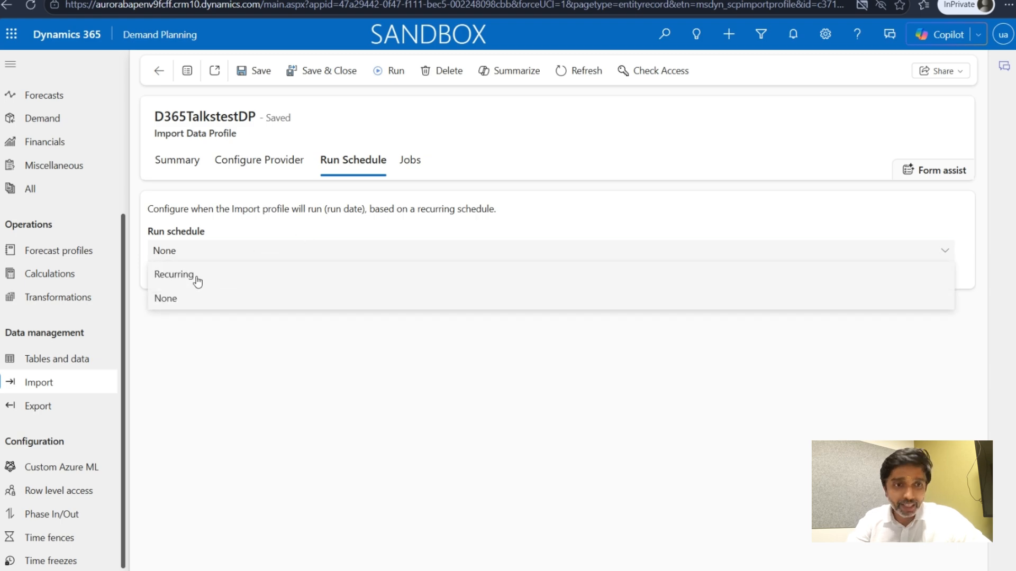
click(197, 280)
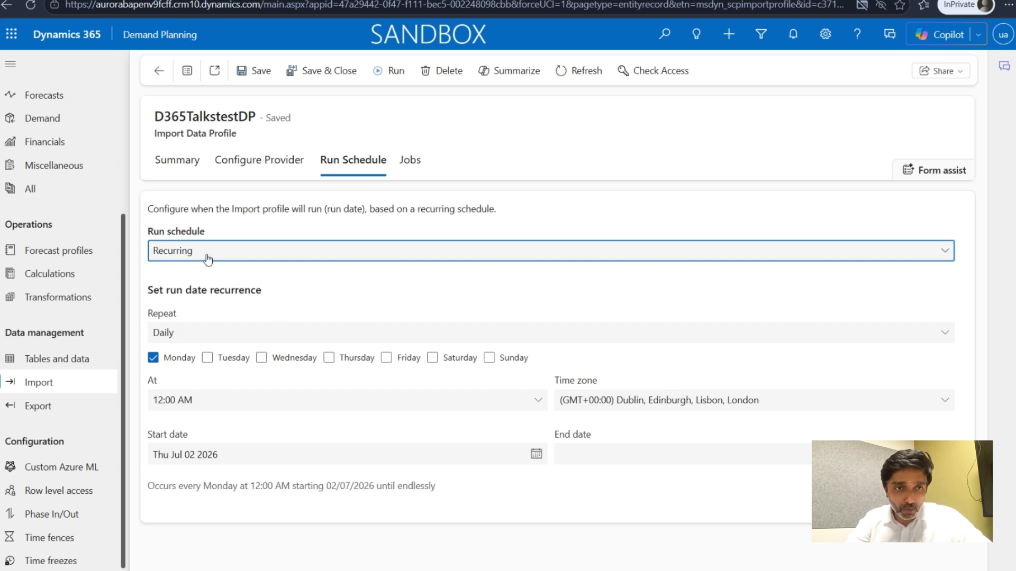
Check the import jobs of the D365TalkstestDP profile and go back out of the record.
click(411, 164)
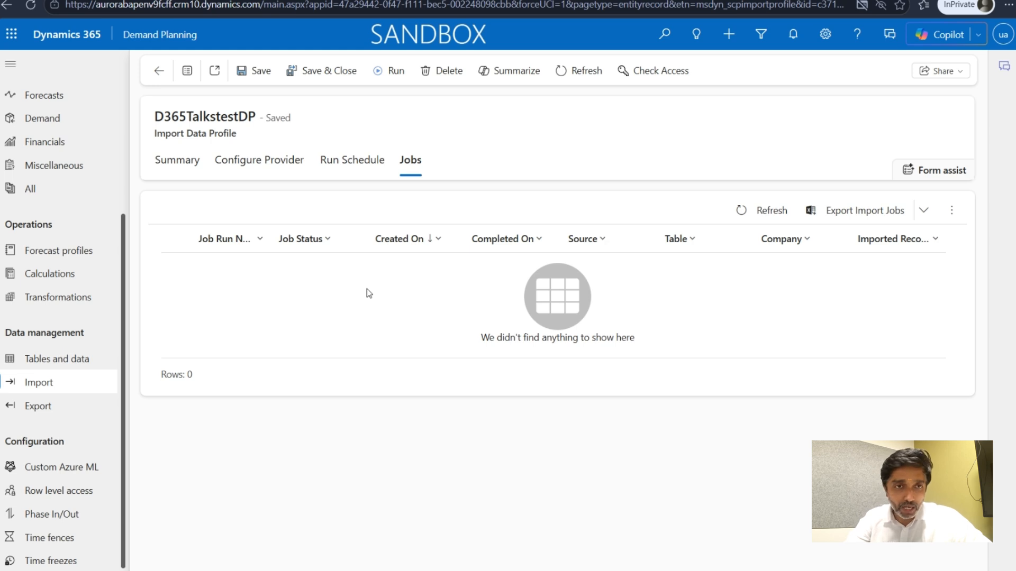
click(158, 71)
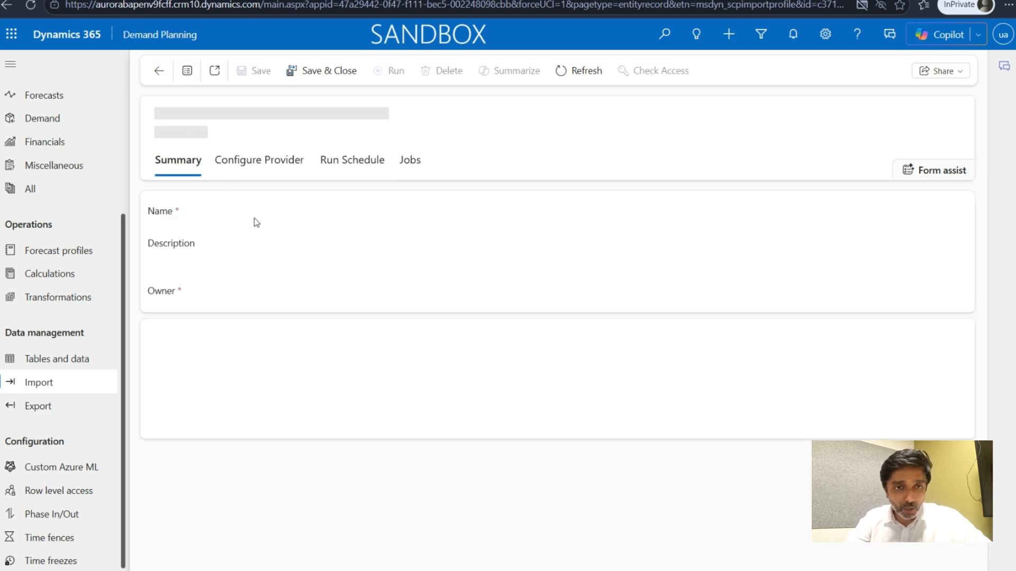
click(158, 71)
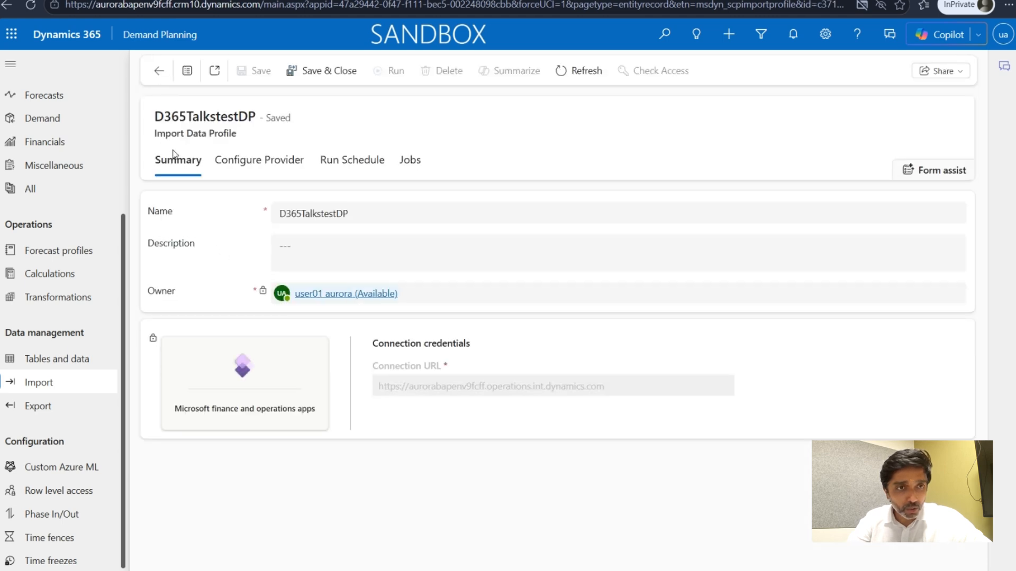
Leave the D365TalkstestDP record and return to the list of active import data profiles.
click(159, 71)
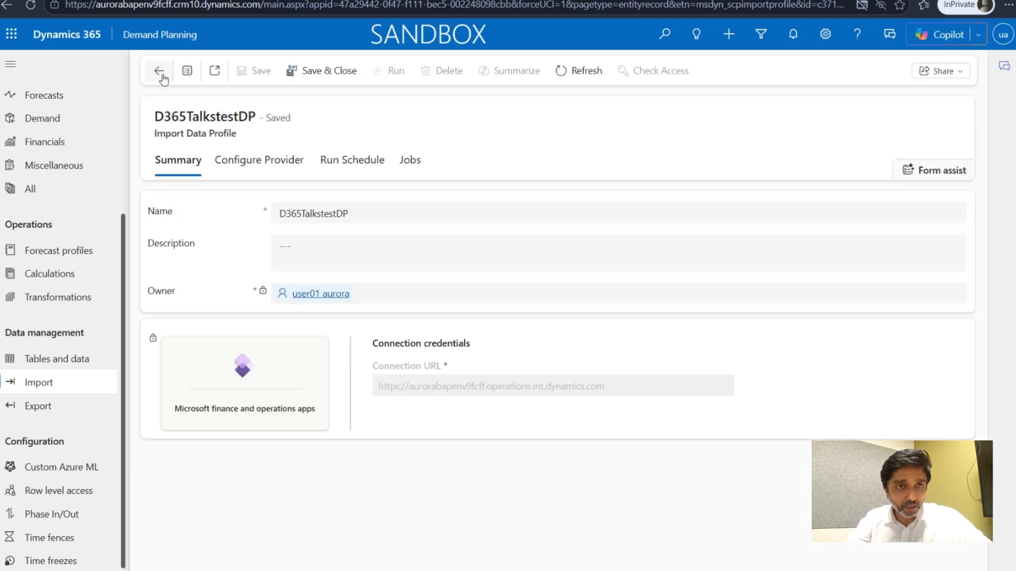
click(161, 74)
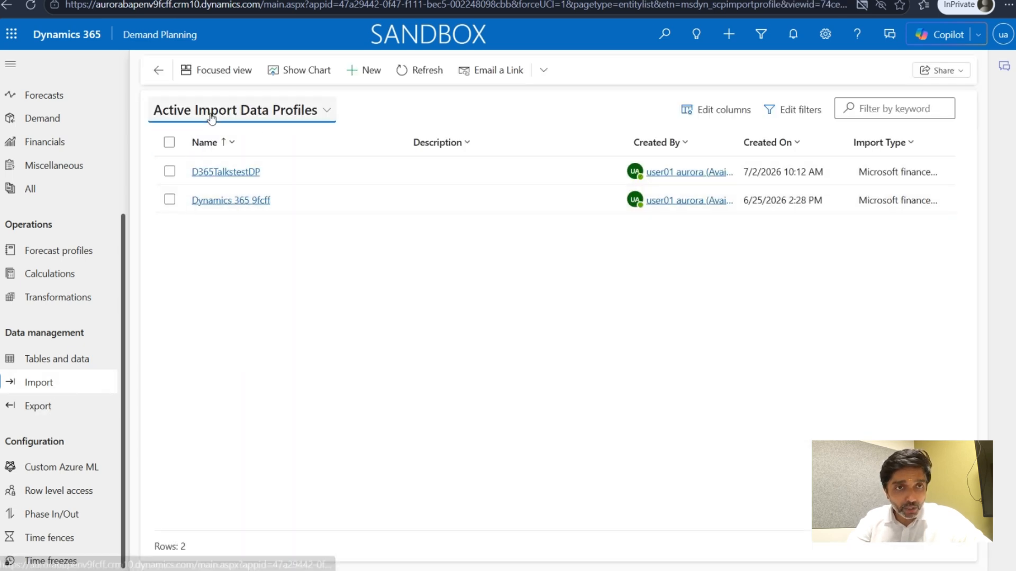
click(325, 112)
click(367, 110)
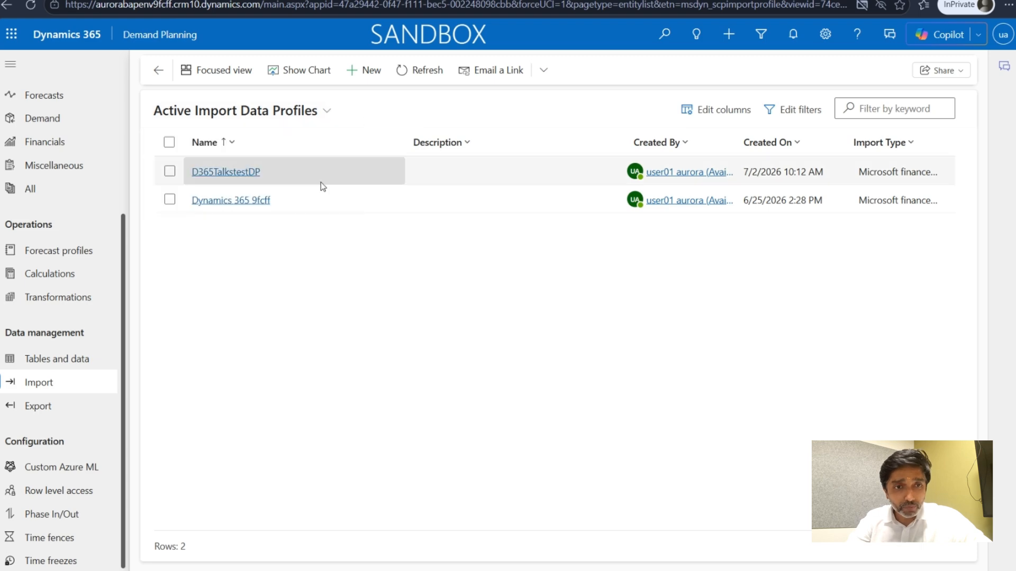
Open the Dynamics 365 9fcff import profile and examine the statuses and dates in its import job history.
click(226, 204)
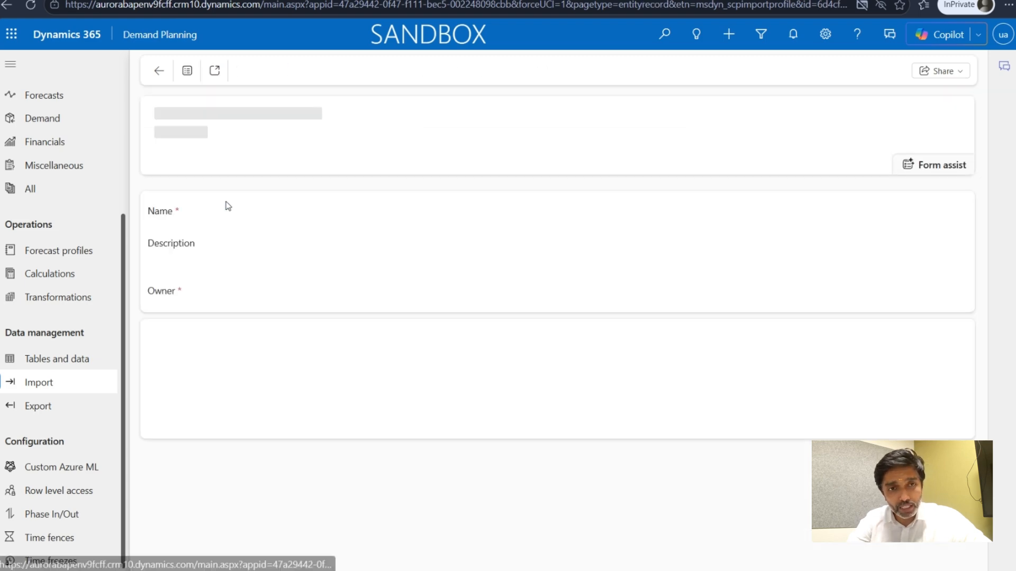
click(410, 161)
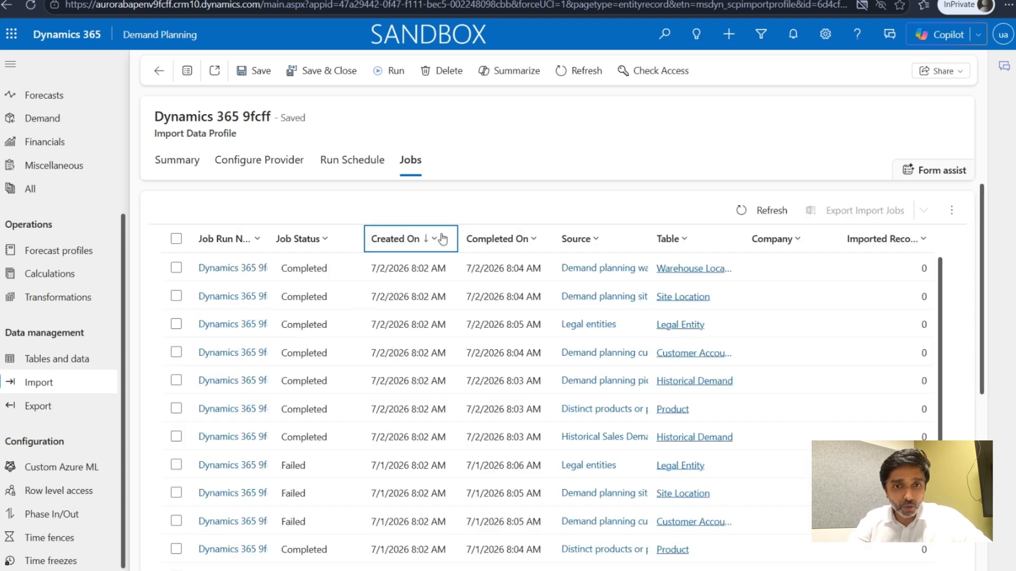
scroll(414, 341, down, 5)
scroll(415, 353, down, 8)
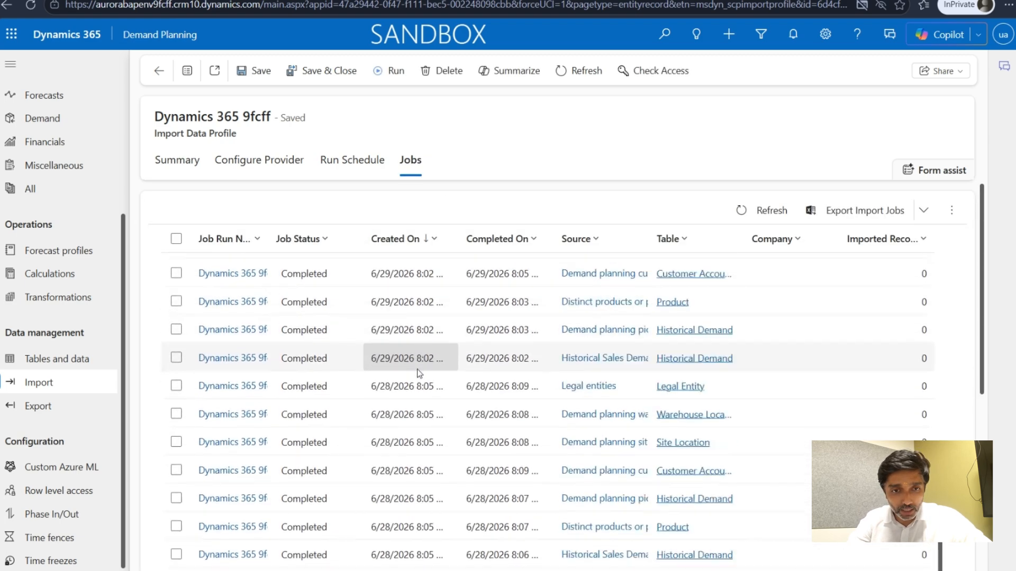
scroll(320, 353, down, 3)
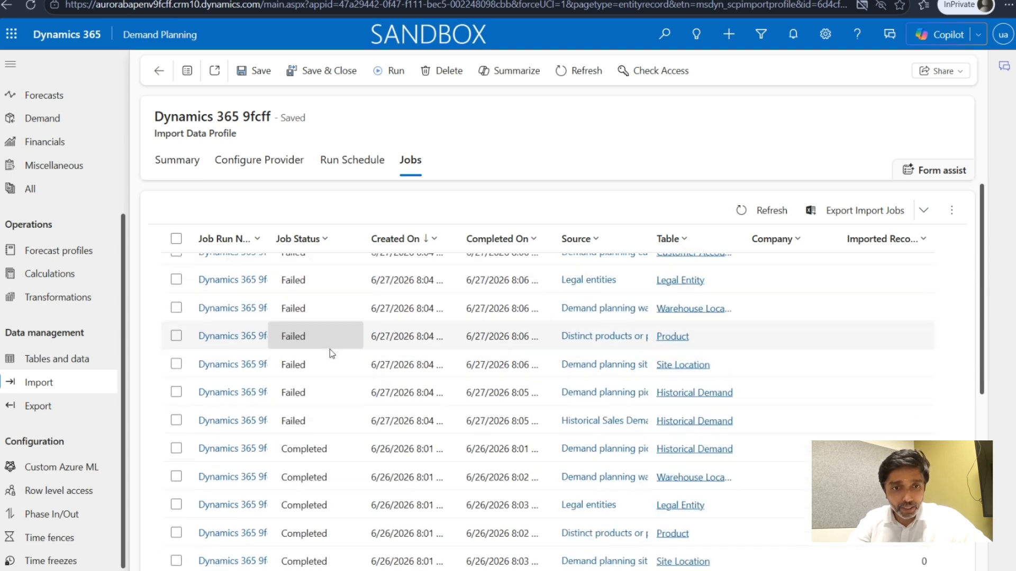
scroll(380, 372, up, 6)
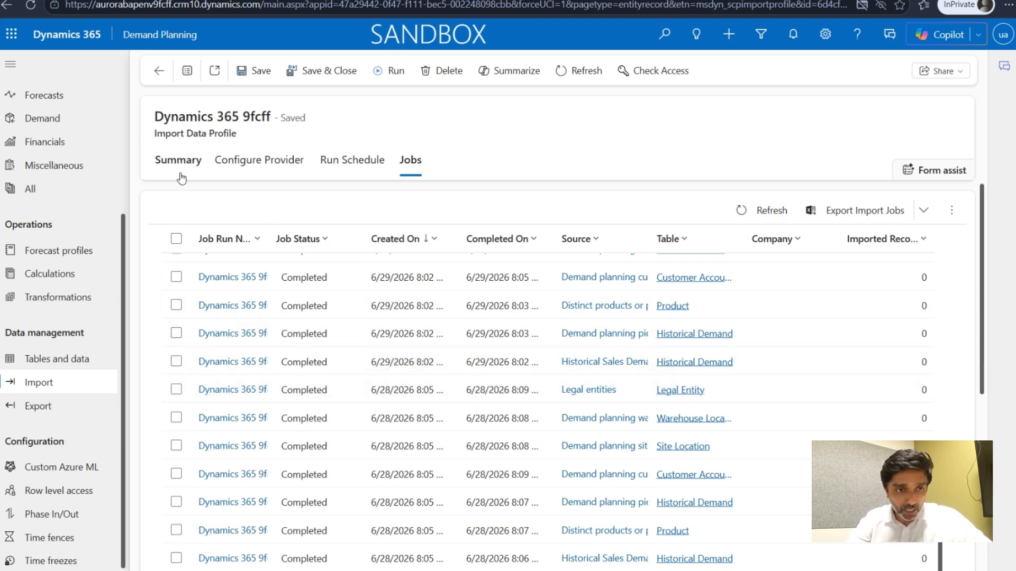
Return to the import profiles list and start a new profile to view the available data providers.
click(159, 71)
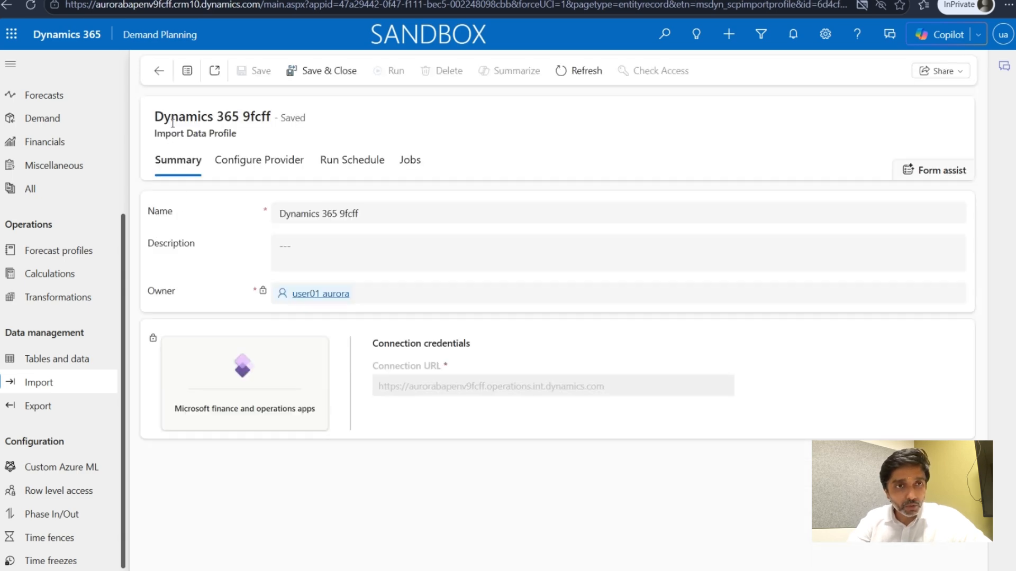
click(62, 388)
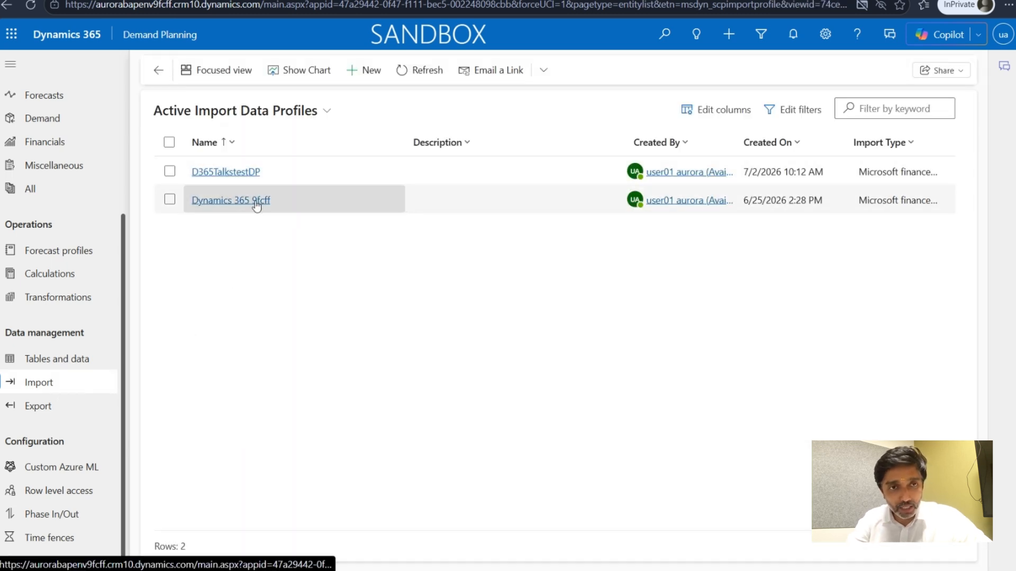
click(364, 70)
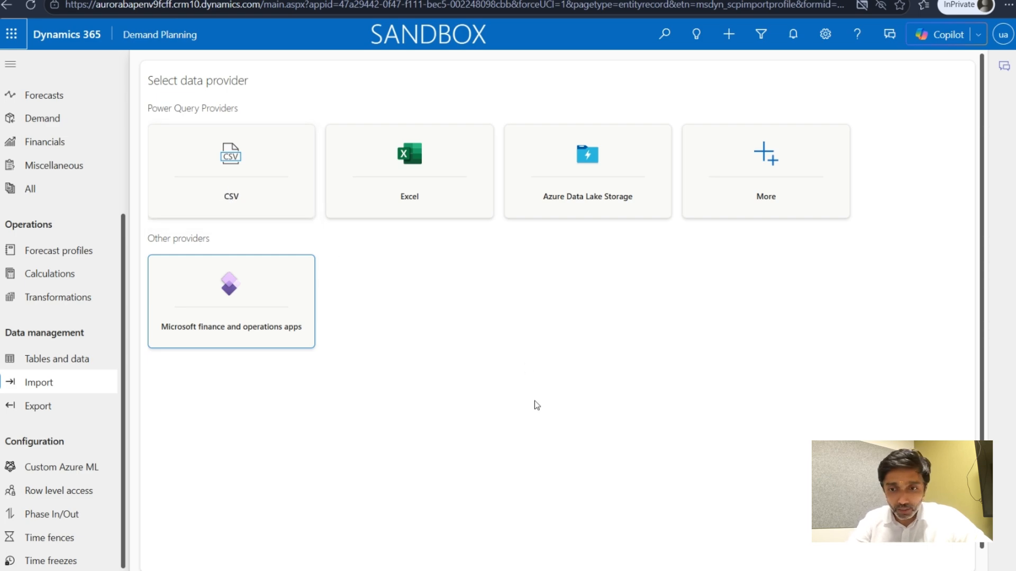
Switch to the running PowerPoint slide show and advance from the Data Import slide to the closing slide.
mouse_move(654, 570)
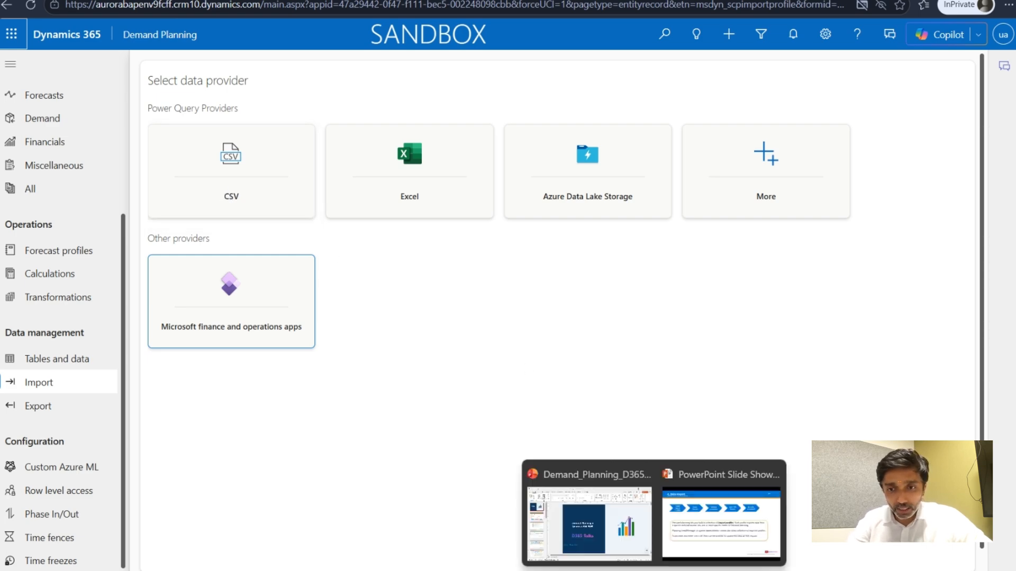
click(720, 522)
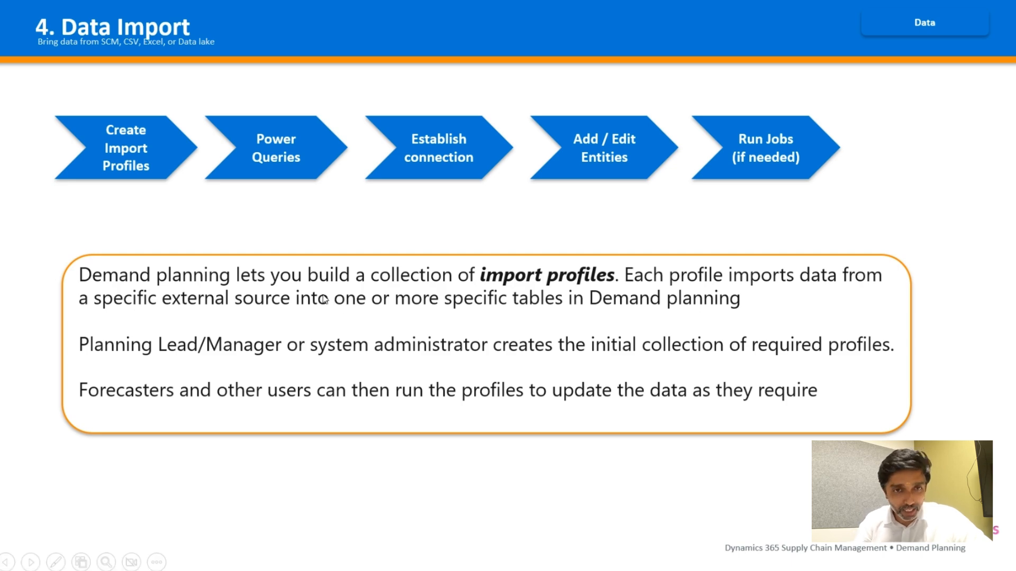
key(Right)
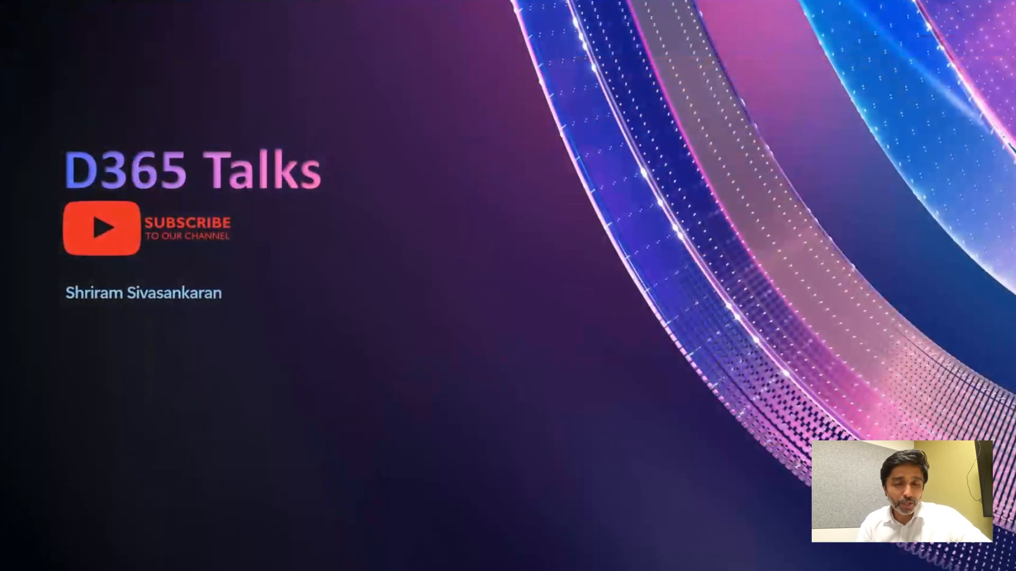